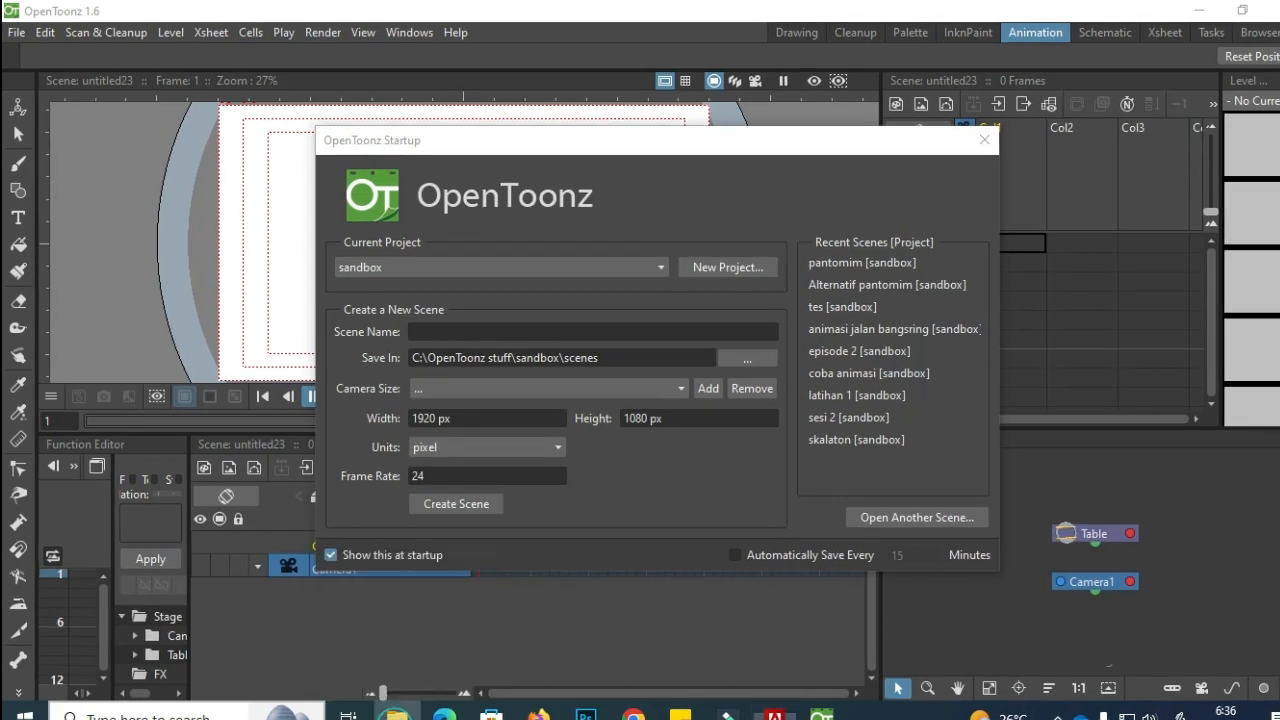
Step: In File Explorer, rename the empty folder "New Folder 2" on drive E: to "project animasi" and return to the OpenToonz startup dialog
key(super+e)
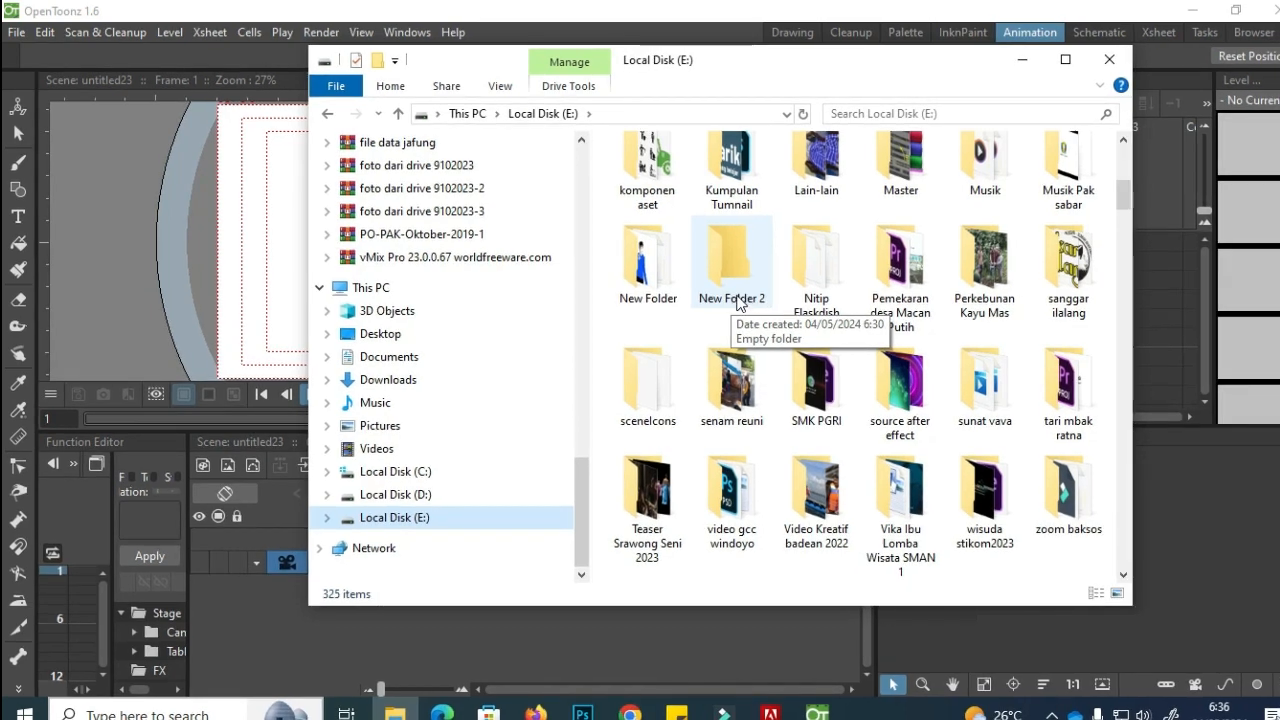
click(737, 302)
right_click(737, 302)
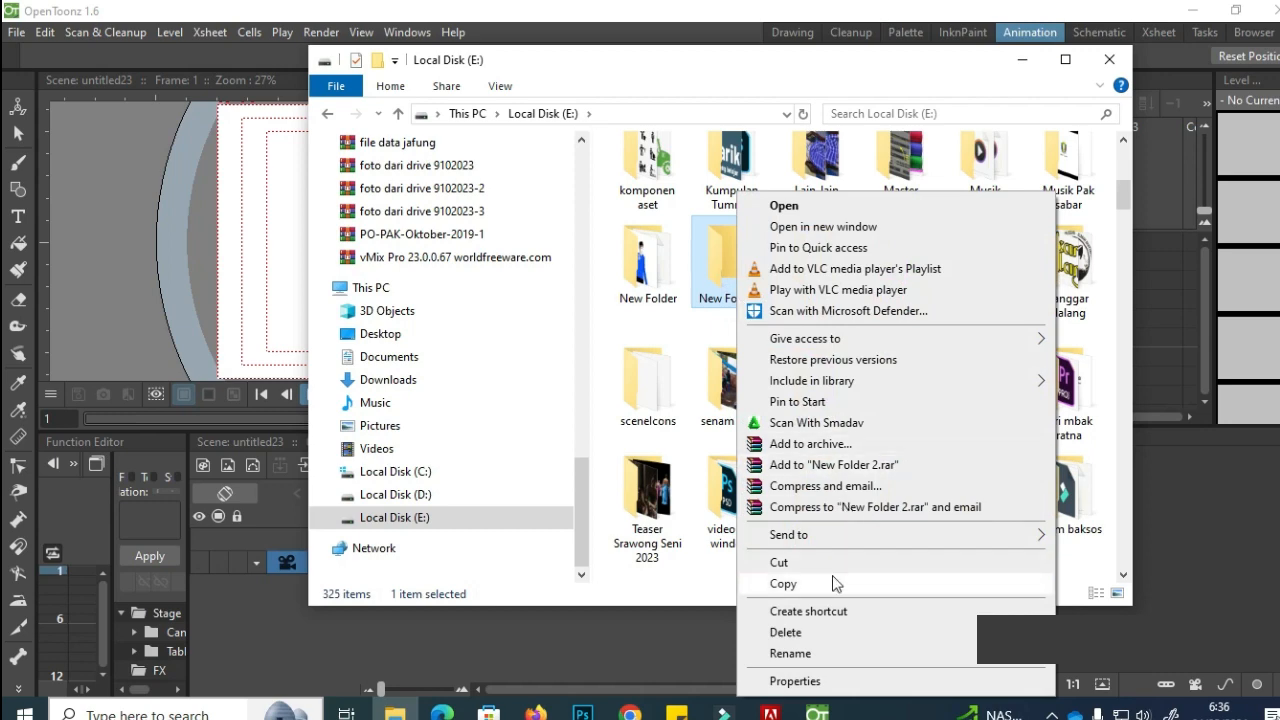
click(799, 653)
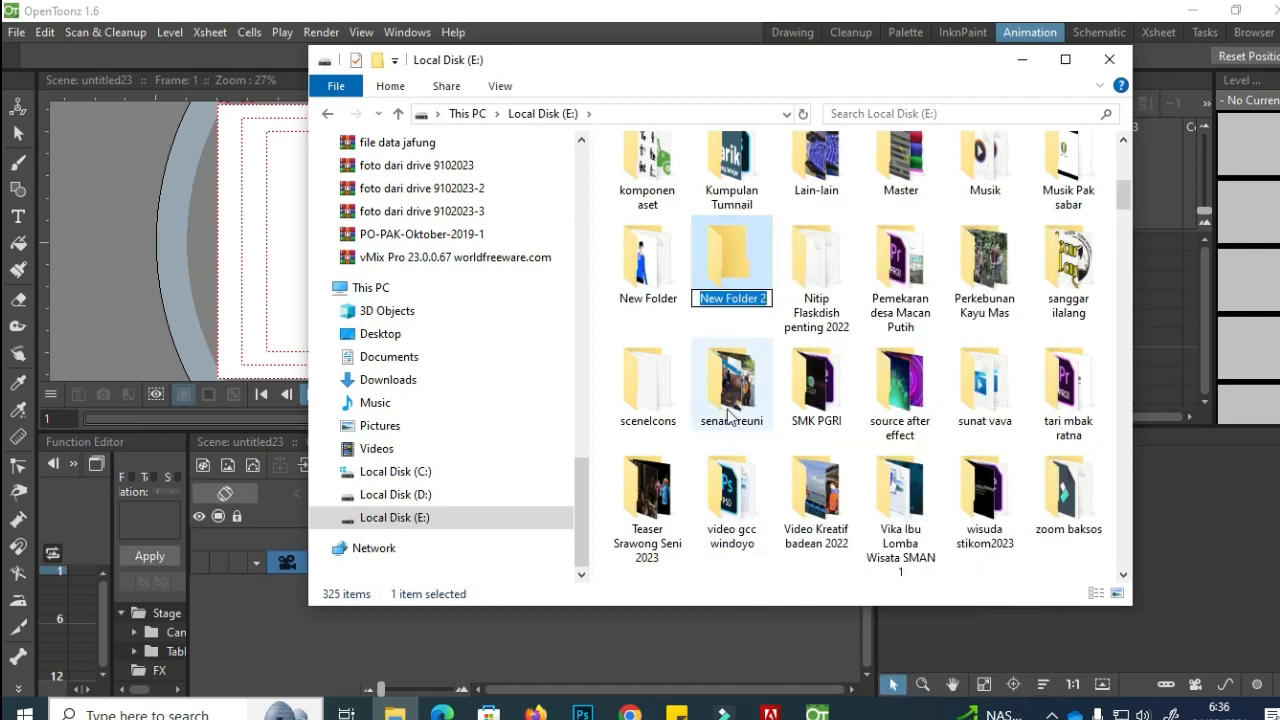
text(project animasi)
key(Return)
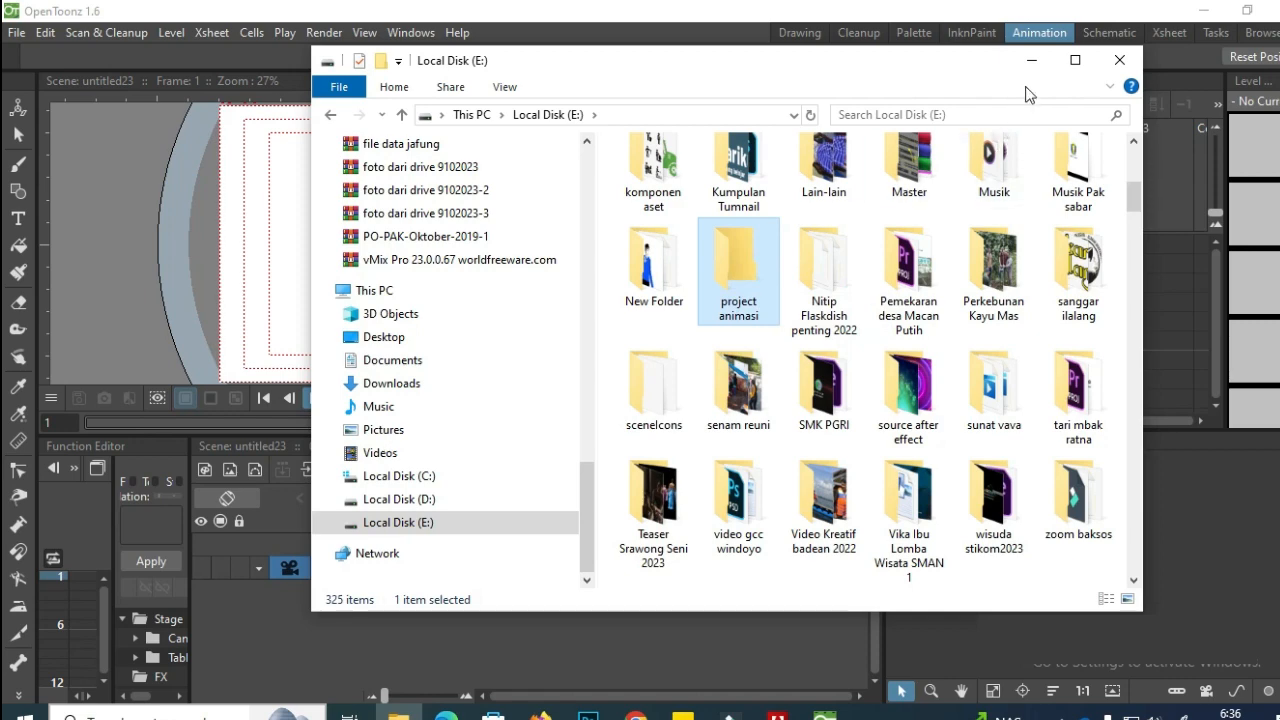
click(1030, 60)
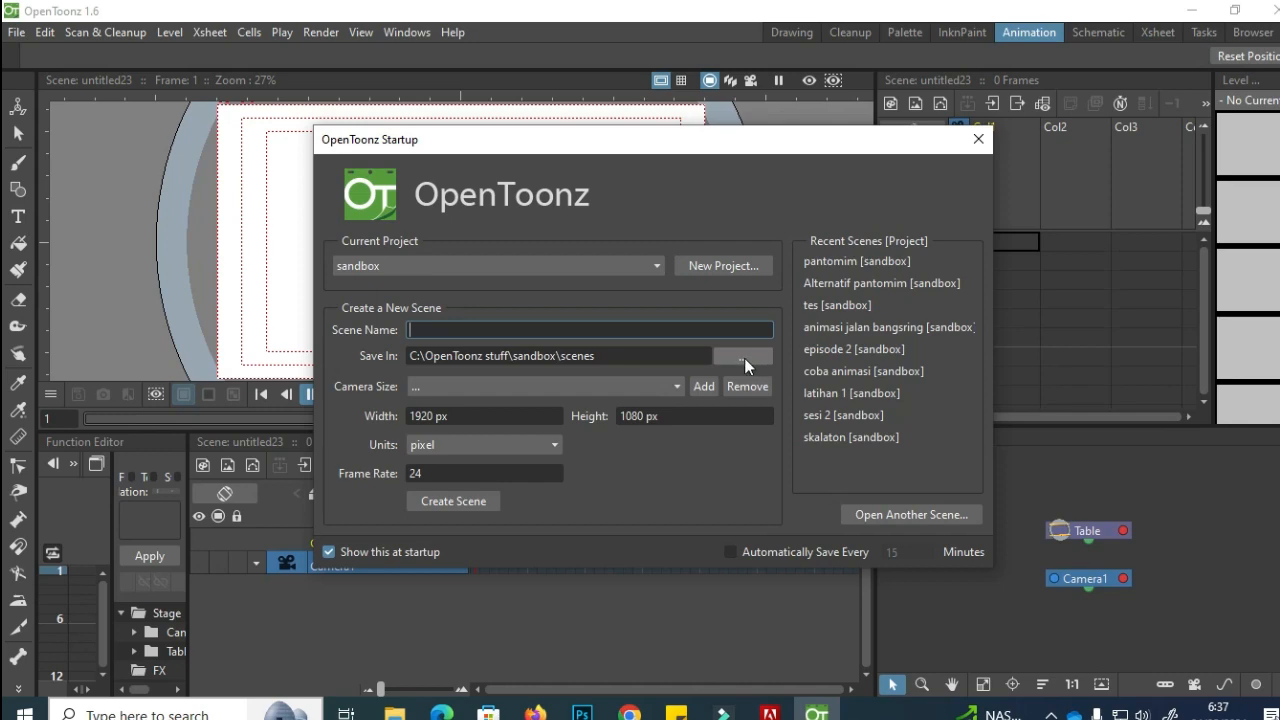
Step: Set the new scene's save location to the folder E:\project animasi
click(743, 357)
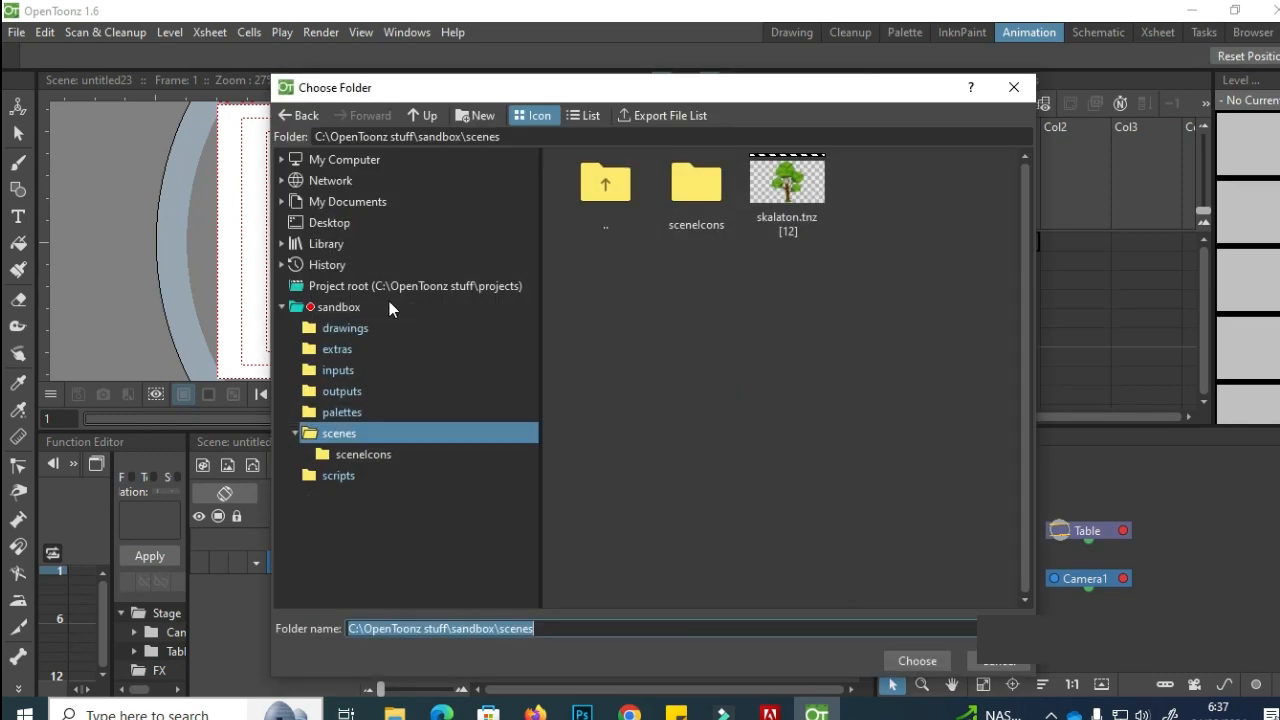
click(283, 161)
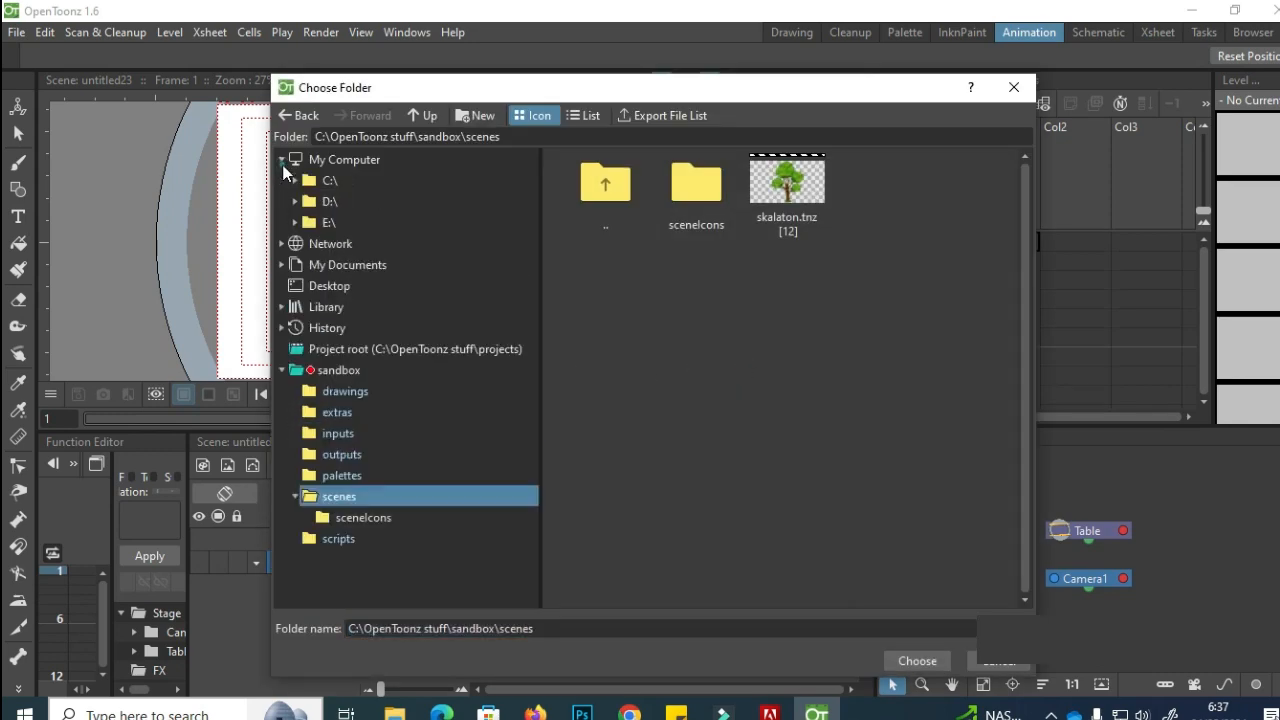
click(298, 223)
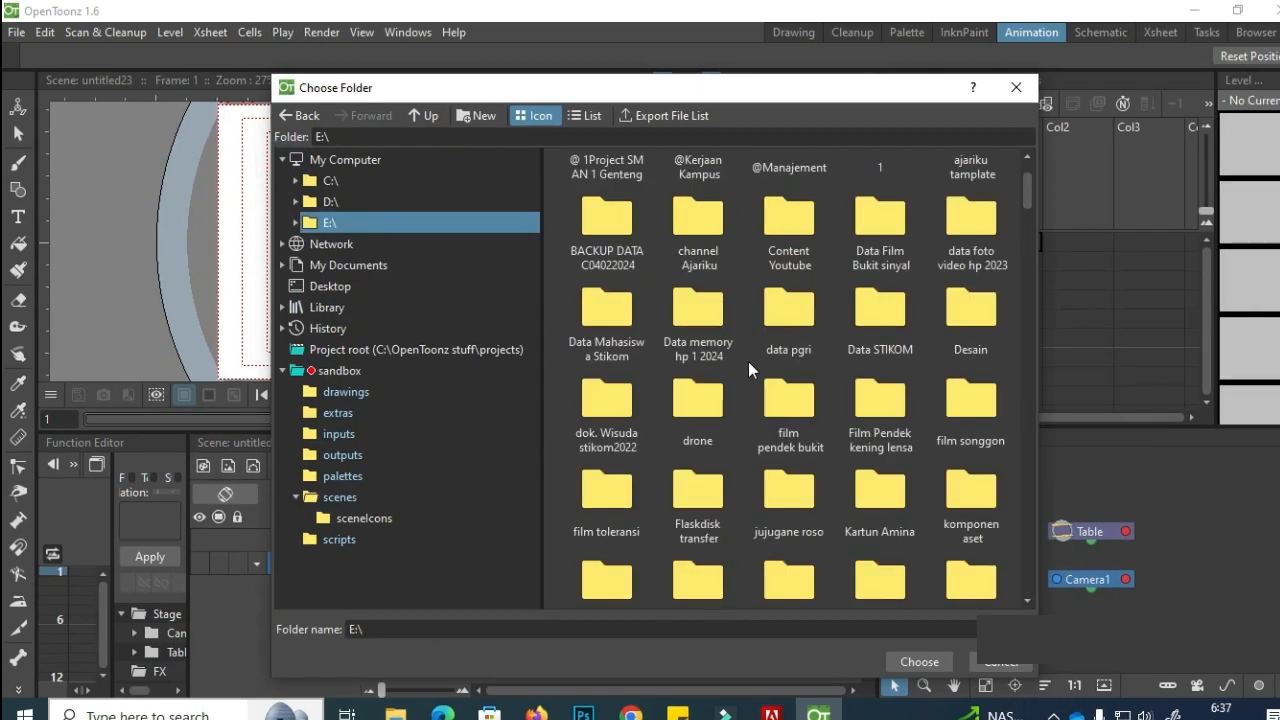
scroll(850, 420, down, 1)
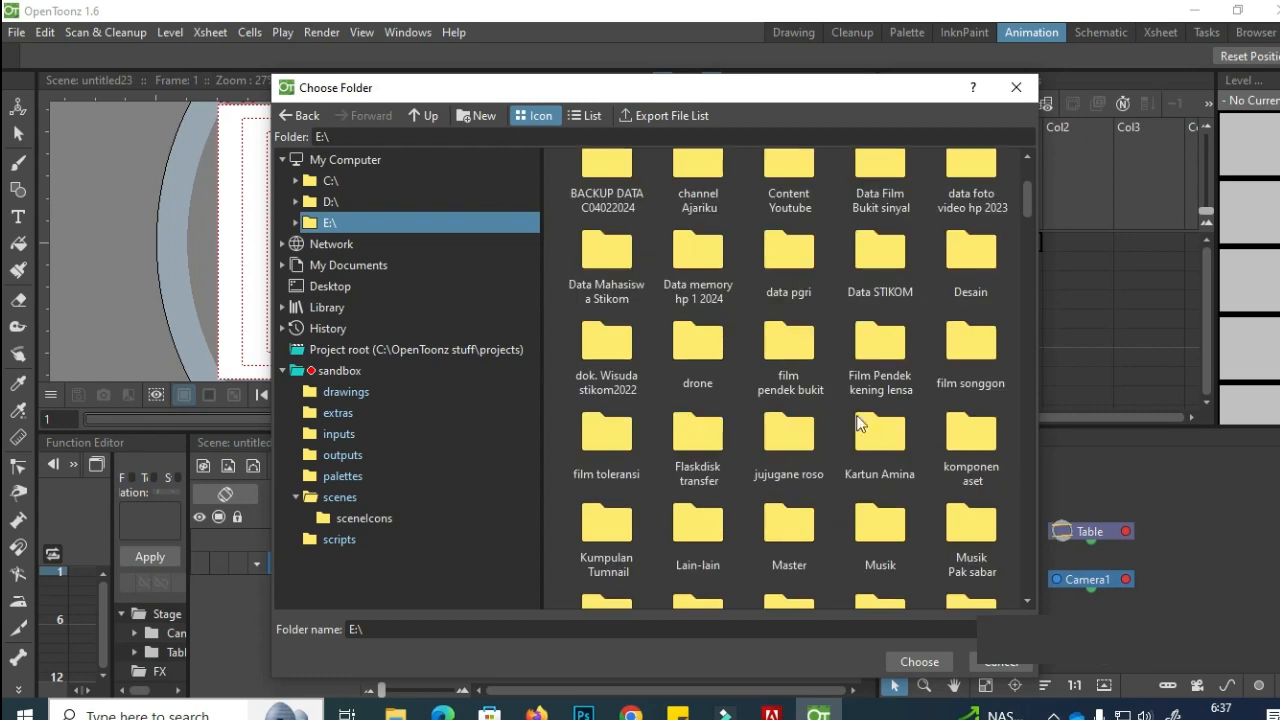
scroll(867, 421, down, 1)
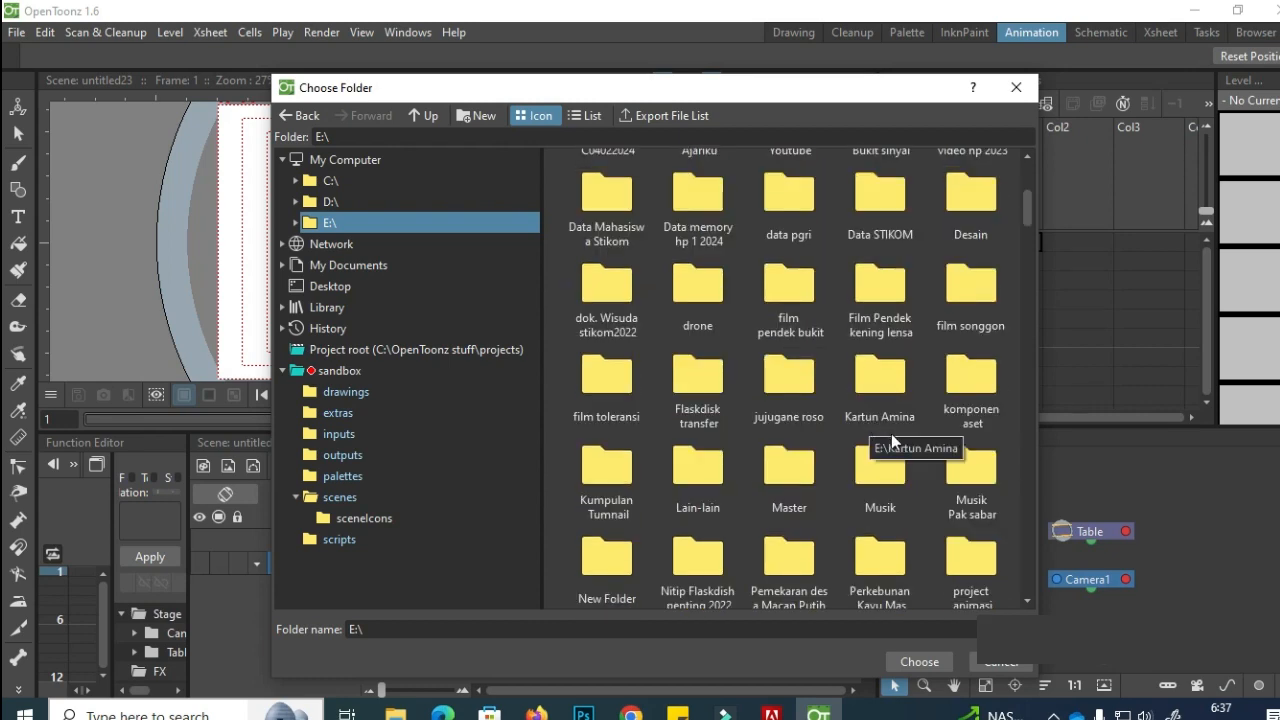
scroll(891, 433, down, 1)
scroll(907, 467, down, 3)
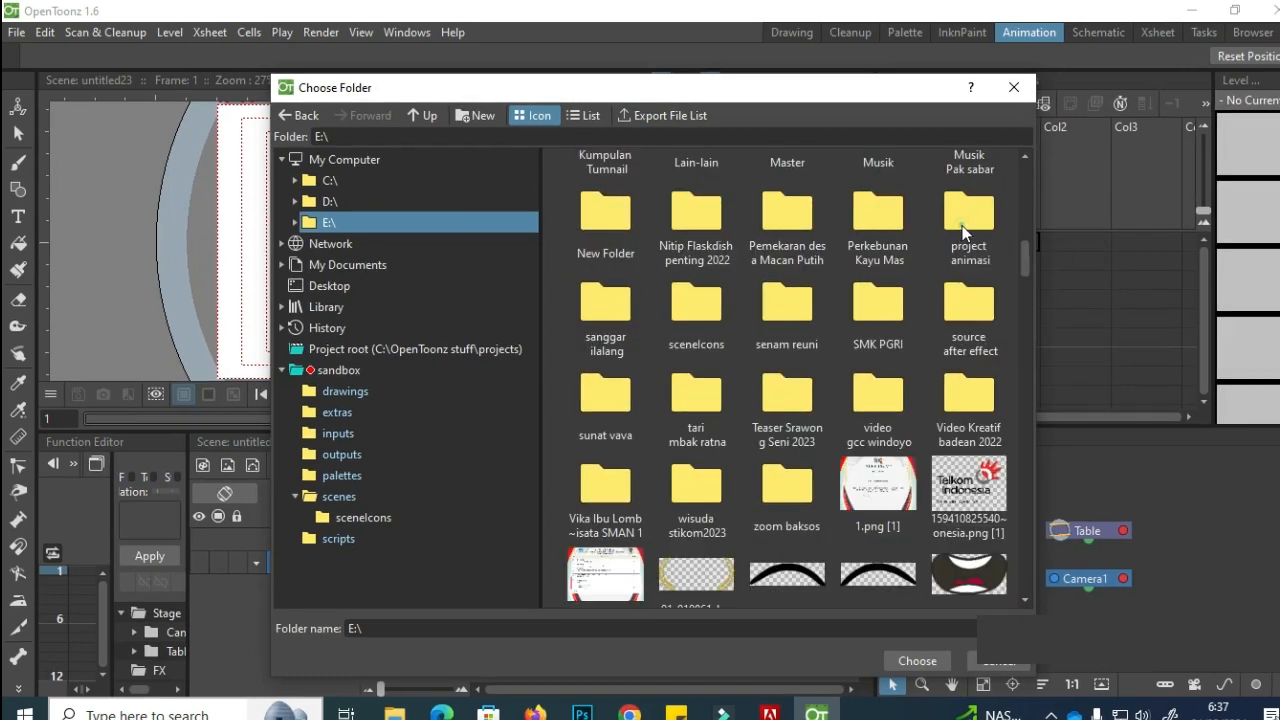
double_click(962, 228)
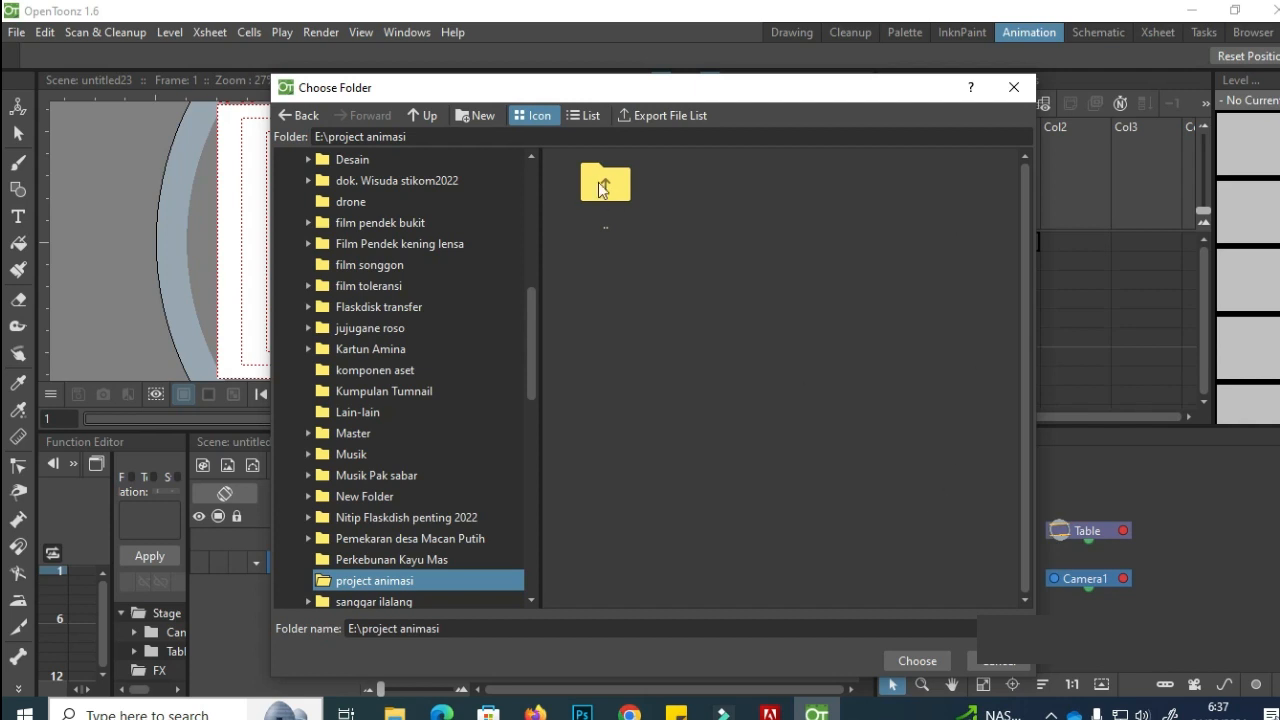
click(917, 661)
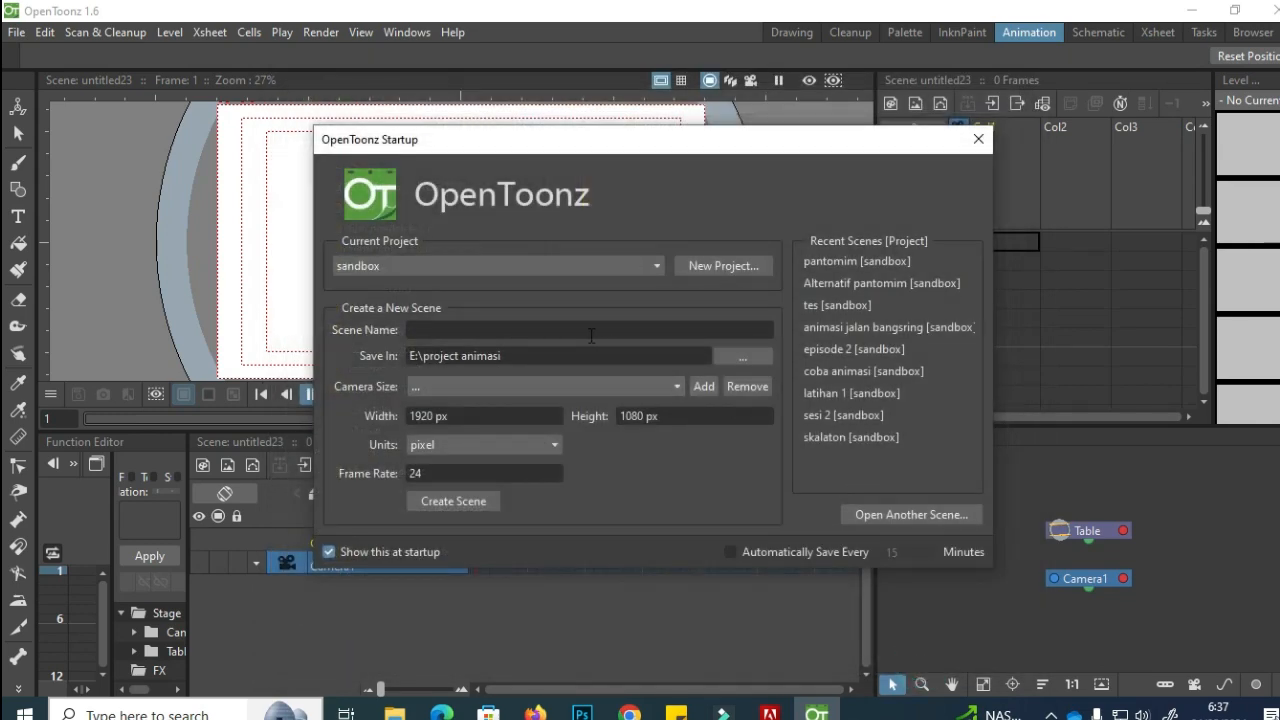
Step: Name the scene "animasi 2d", set its frame rate to 12 and create it
click(516, 326)
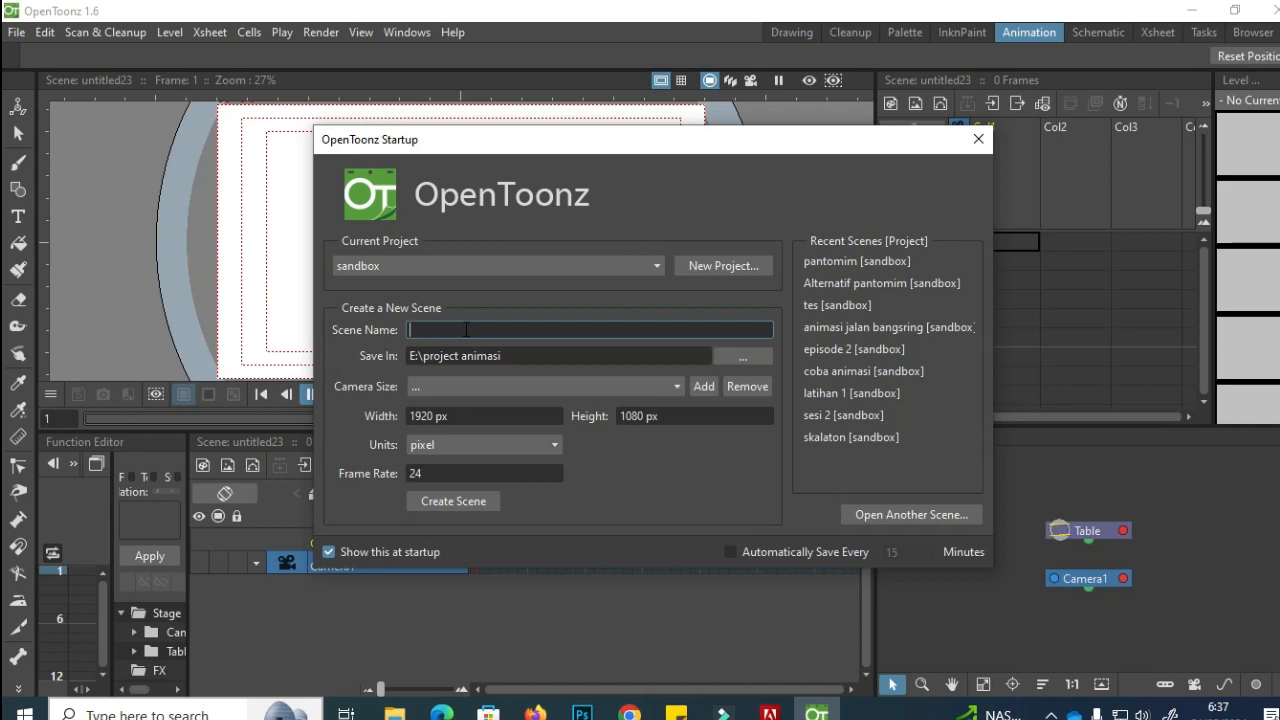
text(animasi 2d)
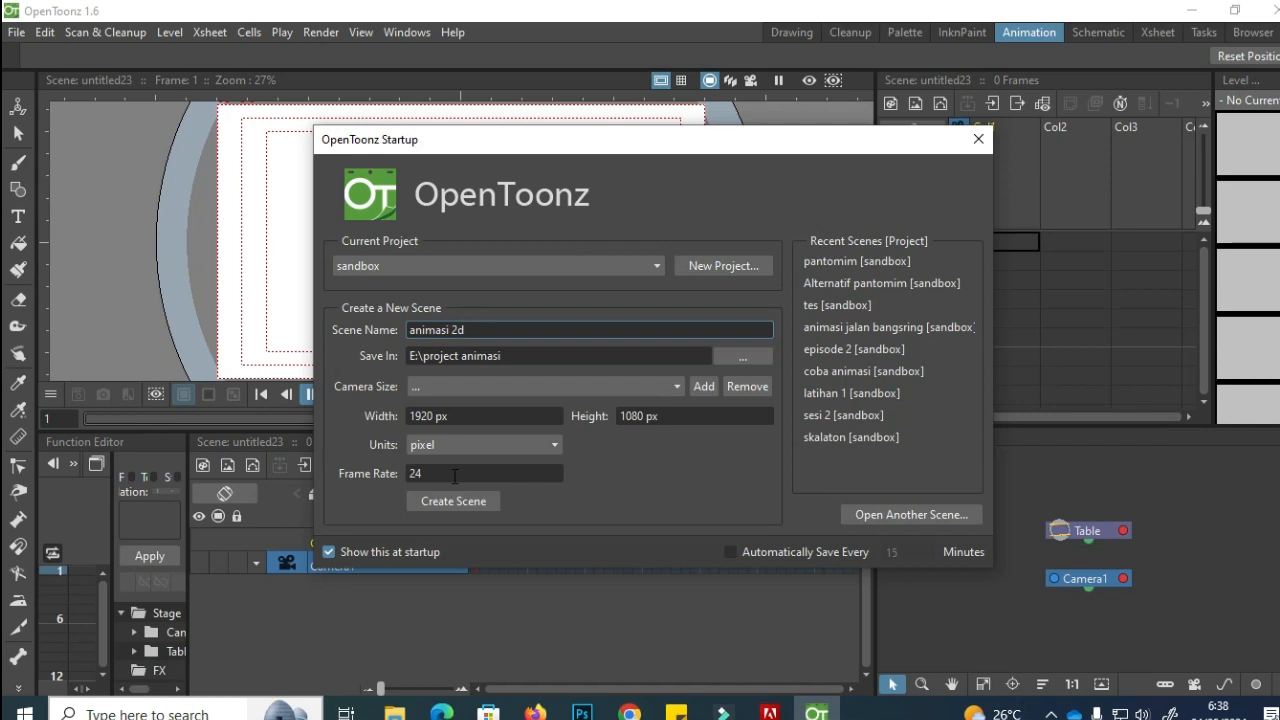
double_click(452, 475)
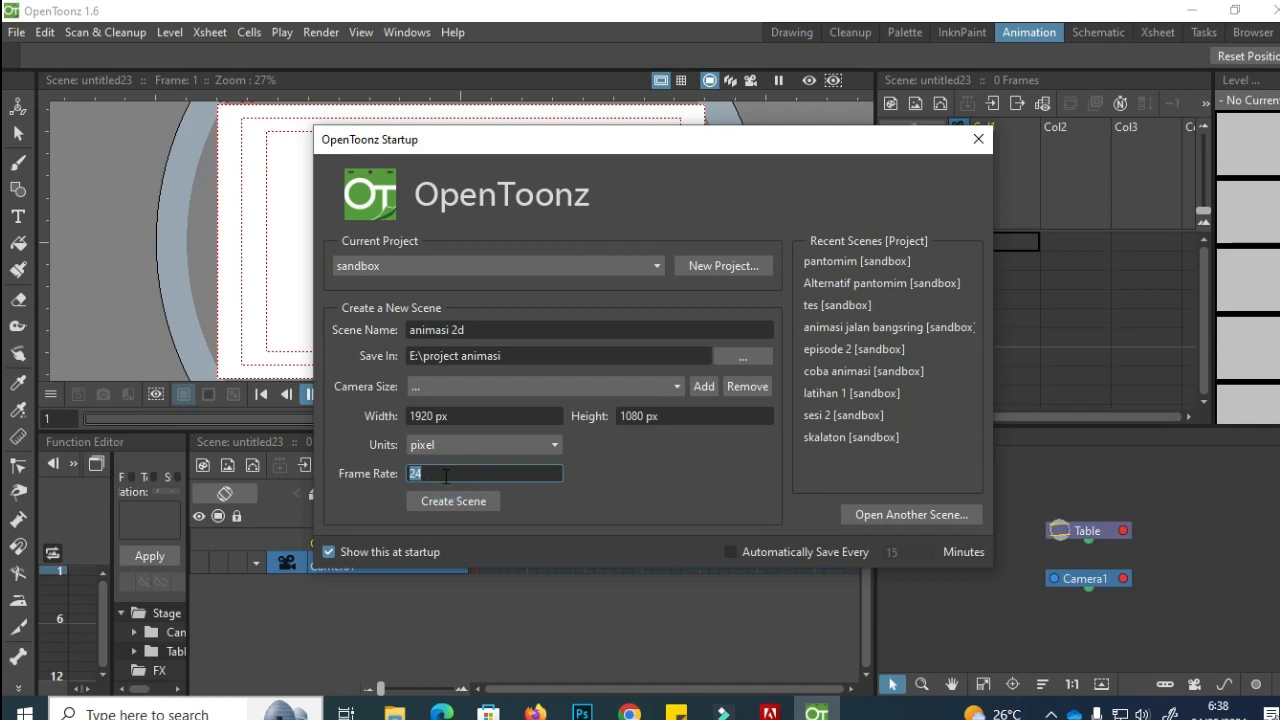
text(12)
click(462, 501)
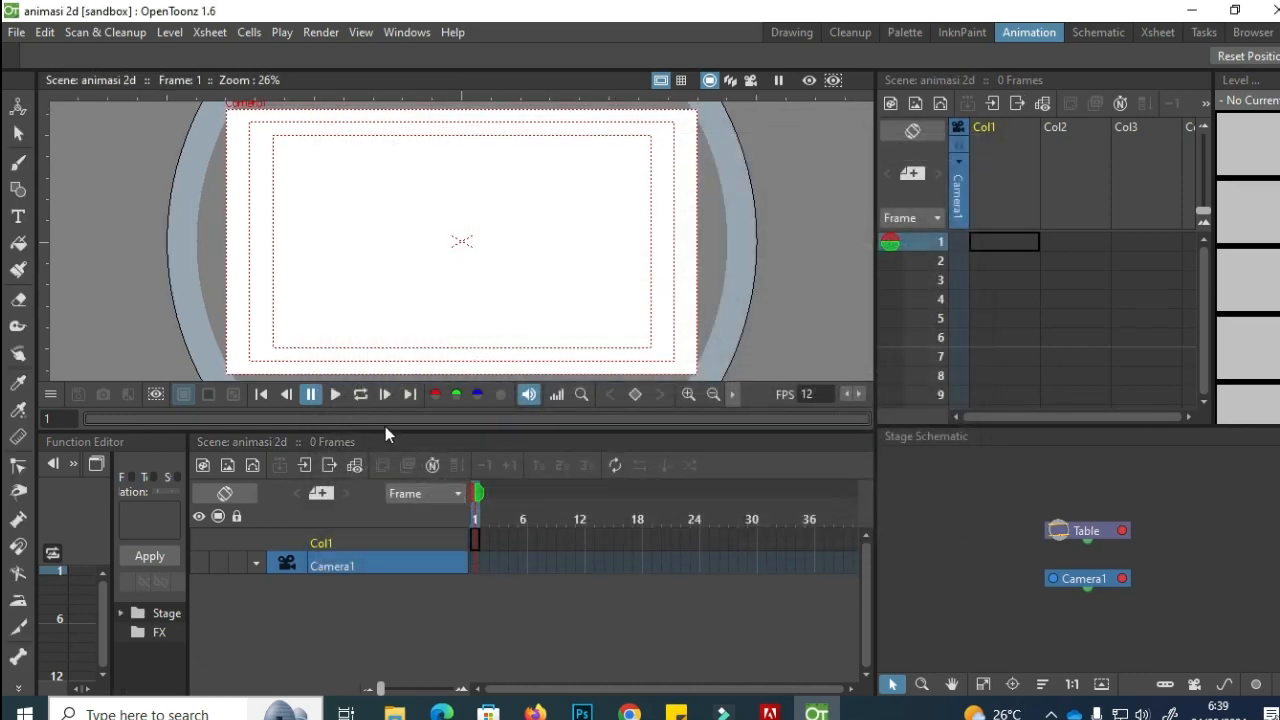
Step: Draw a large rectangle on Col1 with the Geometric tool, covering most of the camera frame
drag(386, 431, 367, 474)
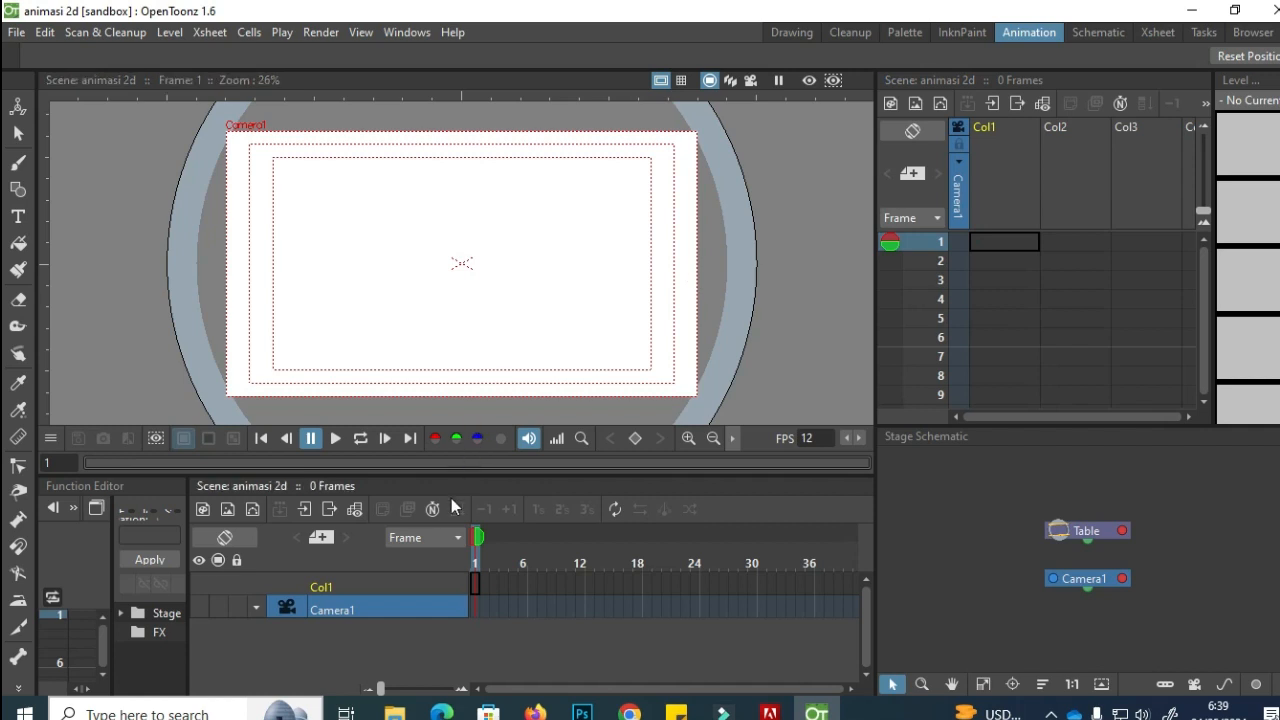
click(376, 581)
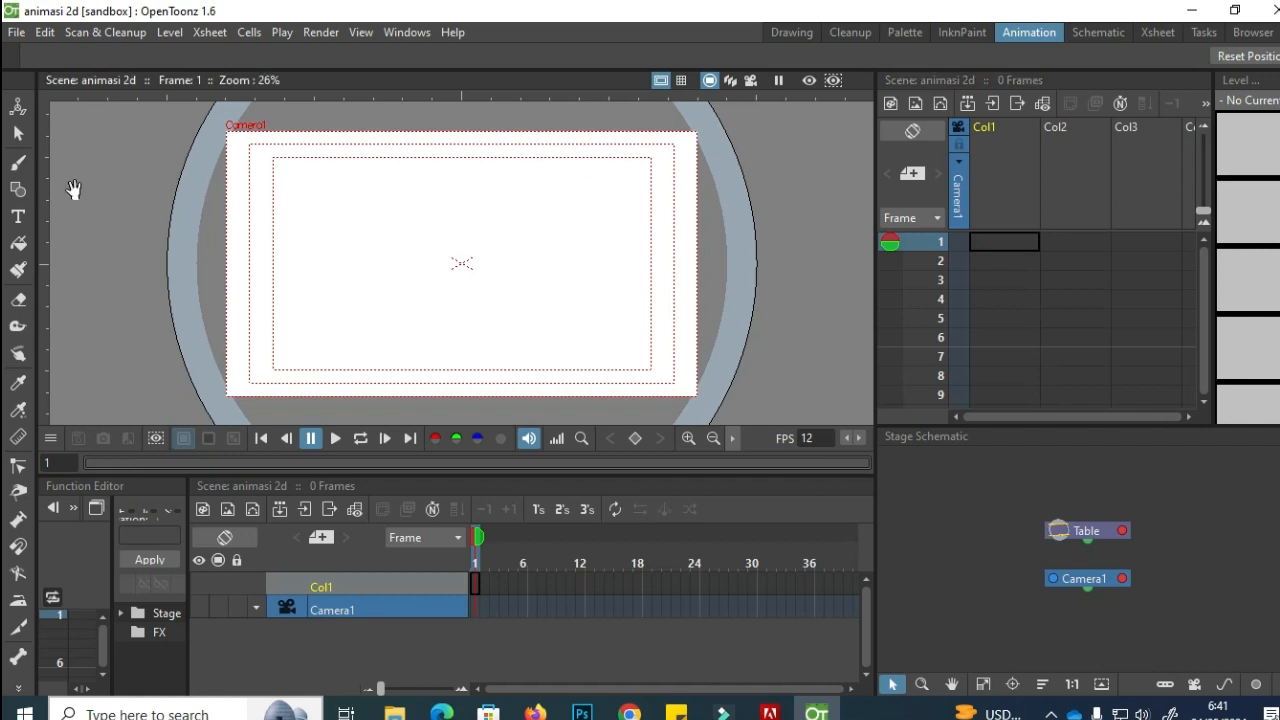
click(17, 188)
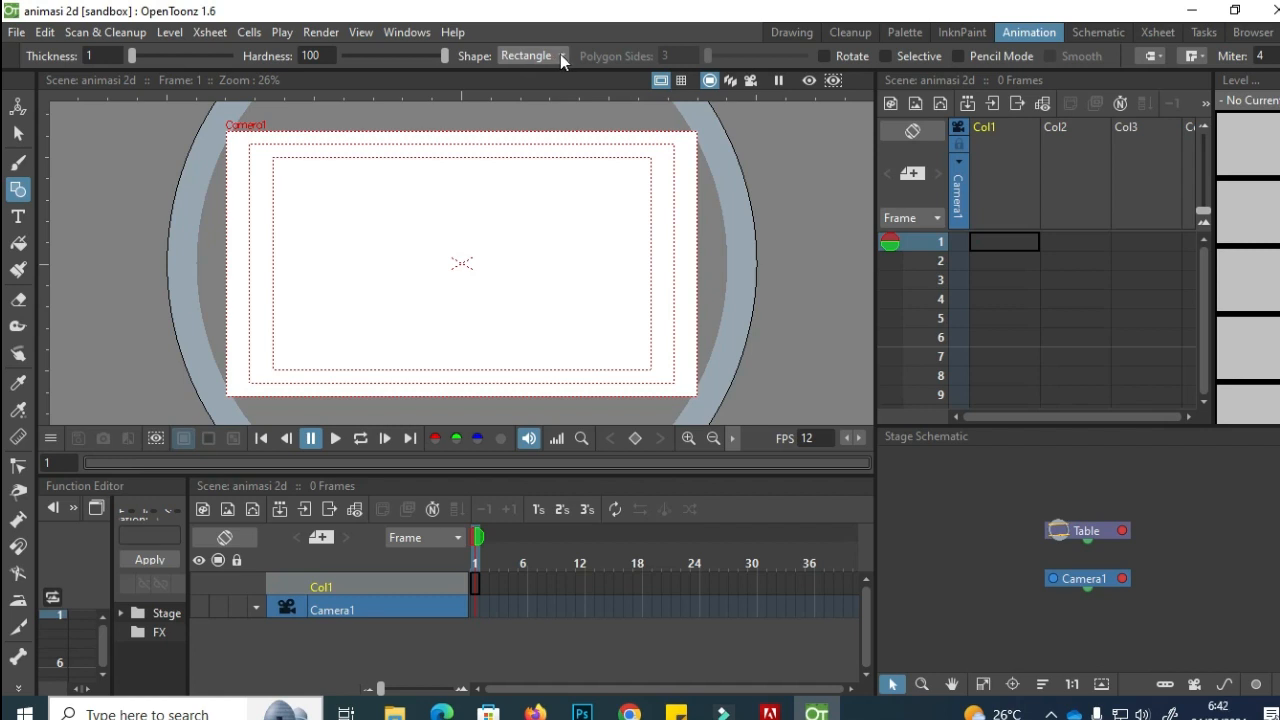
click(560, 54)
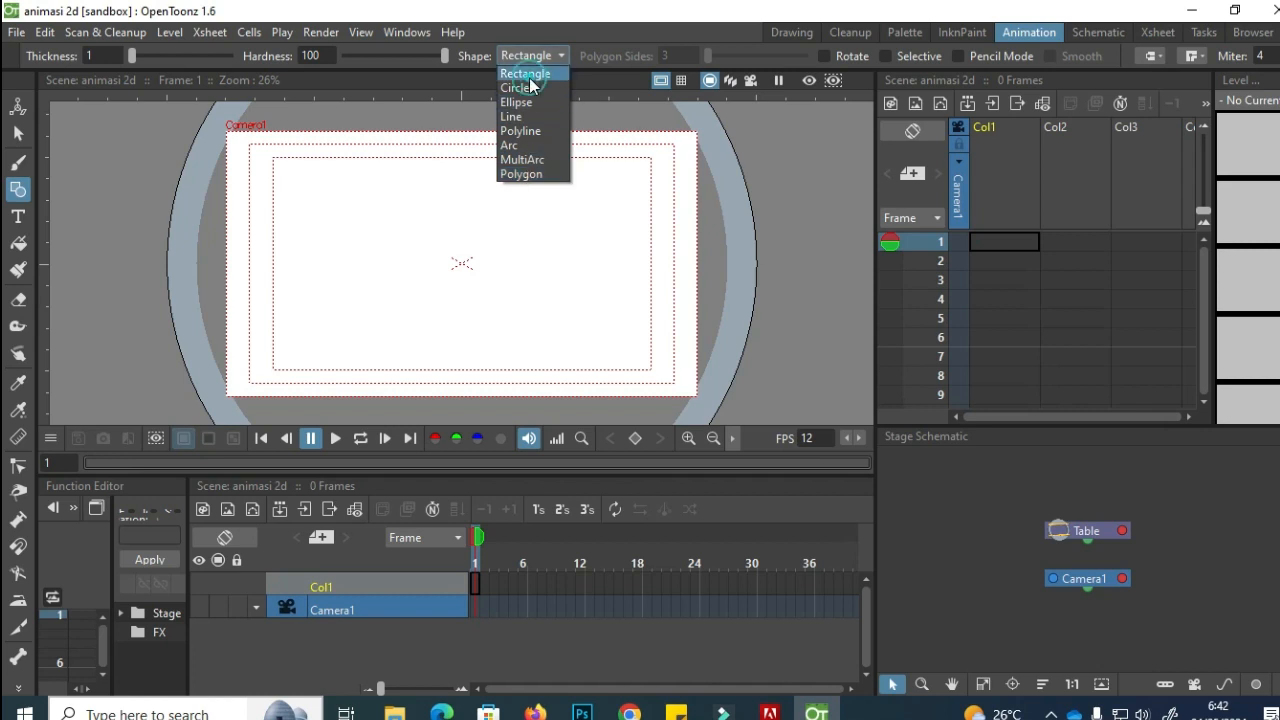
click(529, 77)
drag(281, 148, 651, 371)
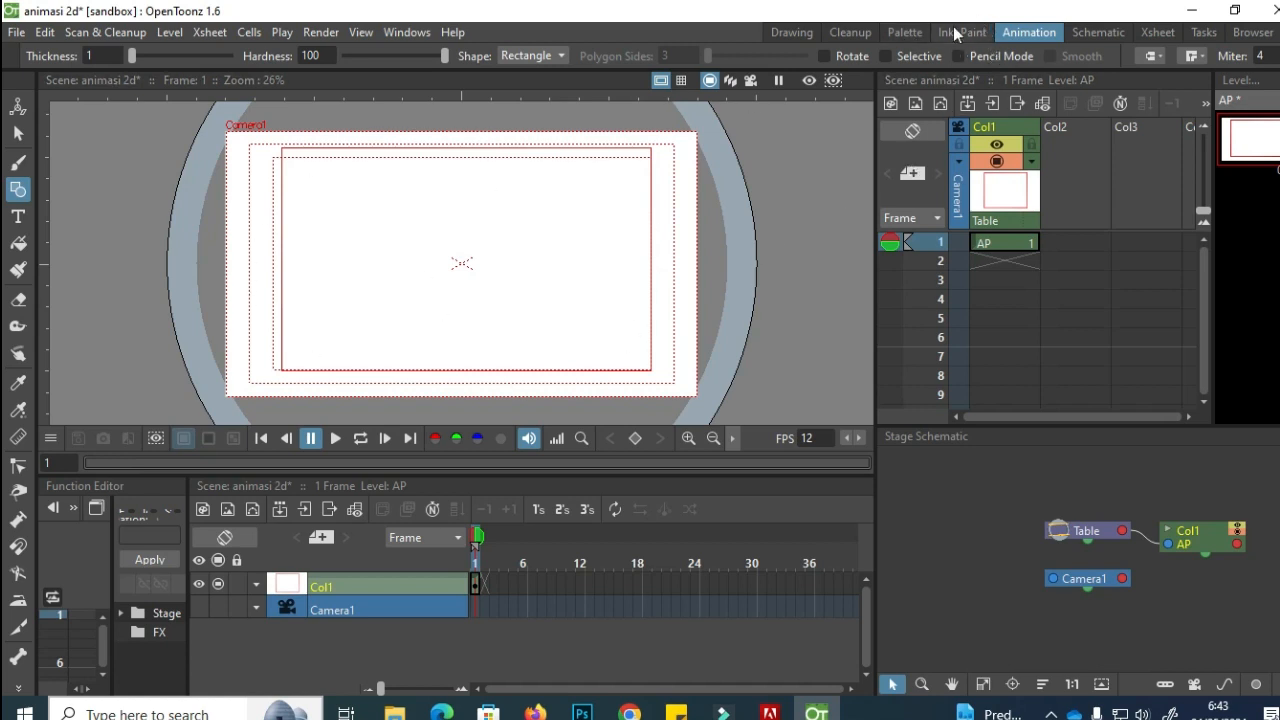
Step: In the Palette room, set color_1 to blue (R 39, G 64, B 204) and fill the rectangle with it
click(902, 32)
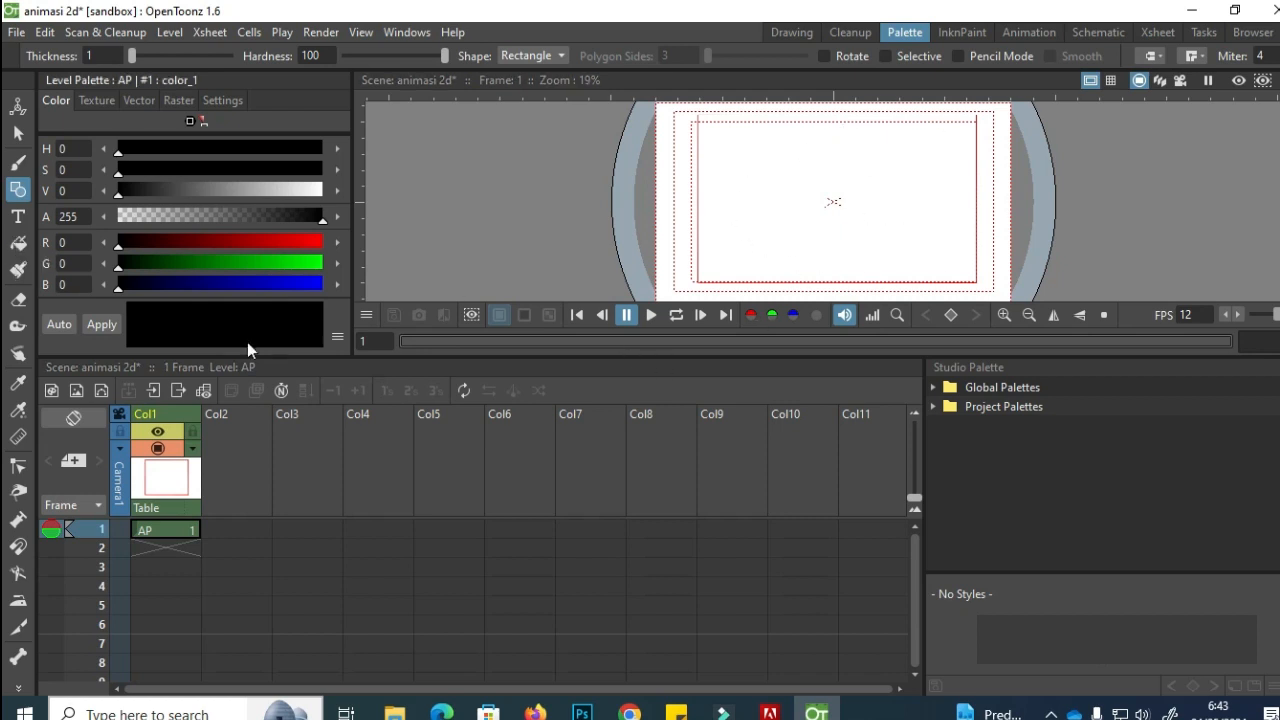
click(20, 250)
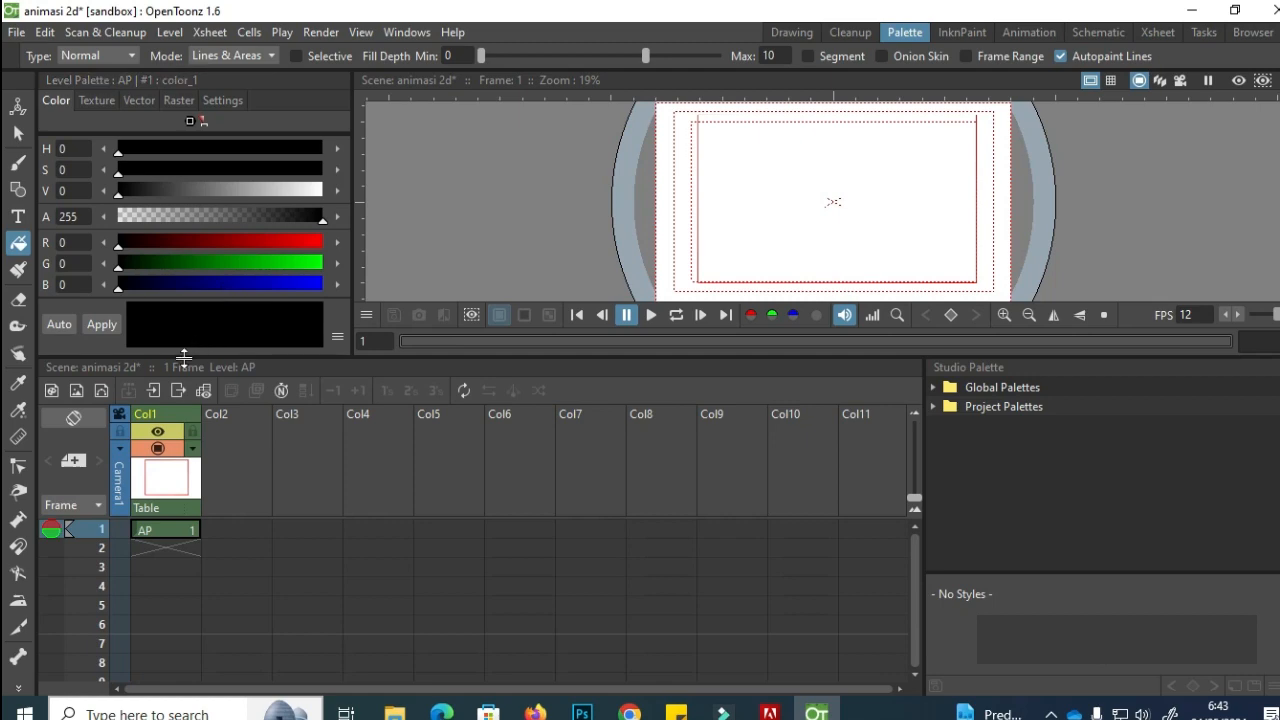
drag(175, 362, 186, 476)
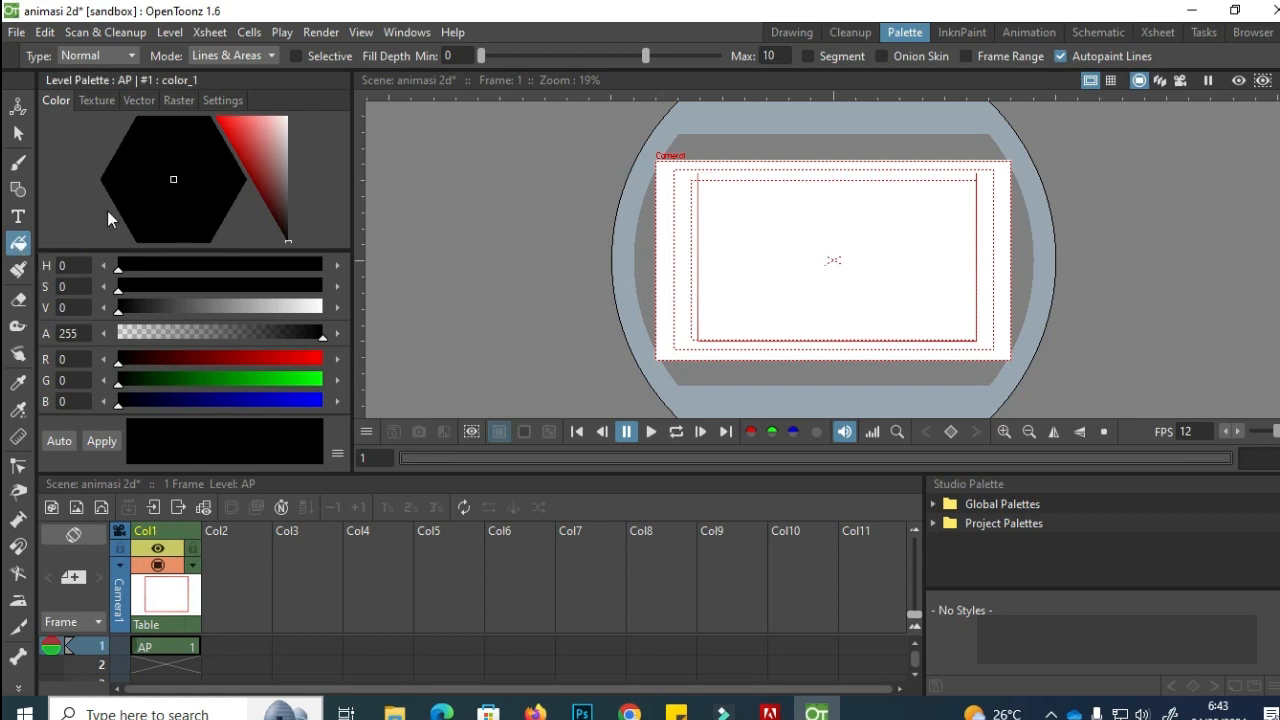
drag(261, 154, 262, 150)
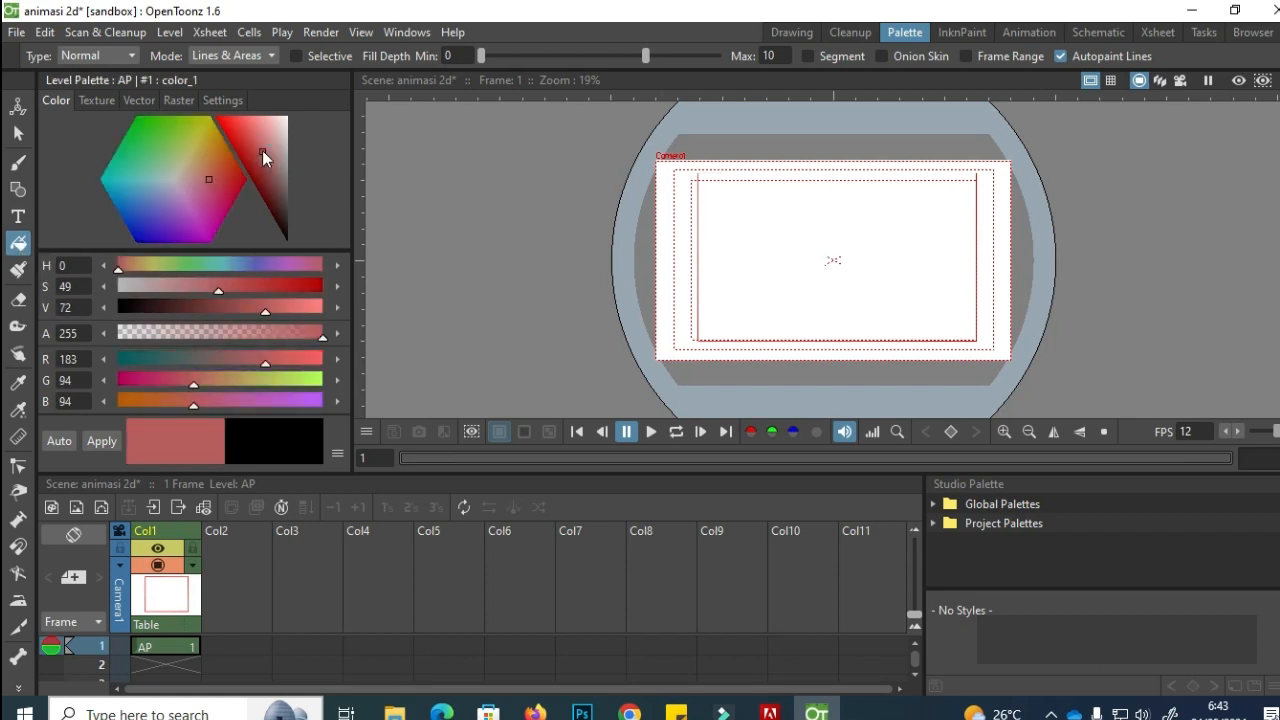
click(151, 144)
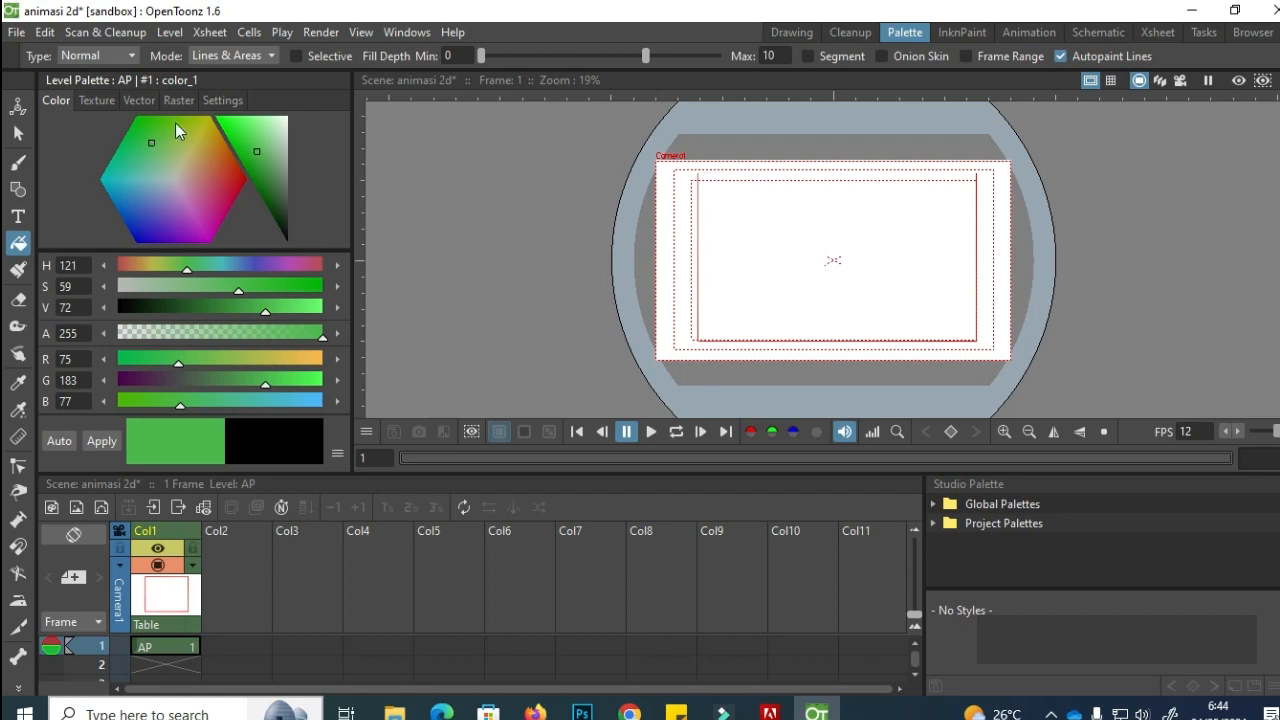
click(219, 174)
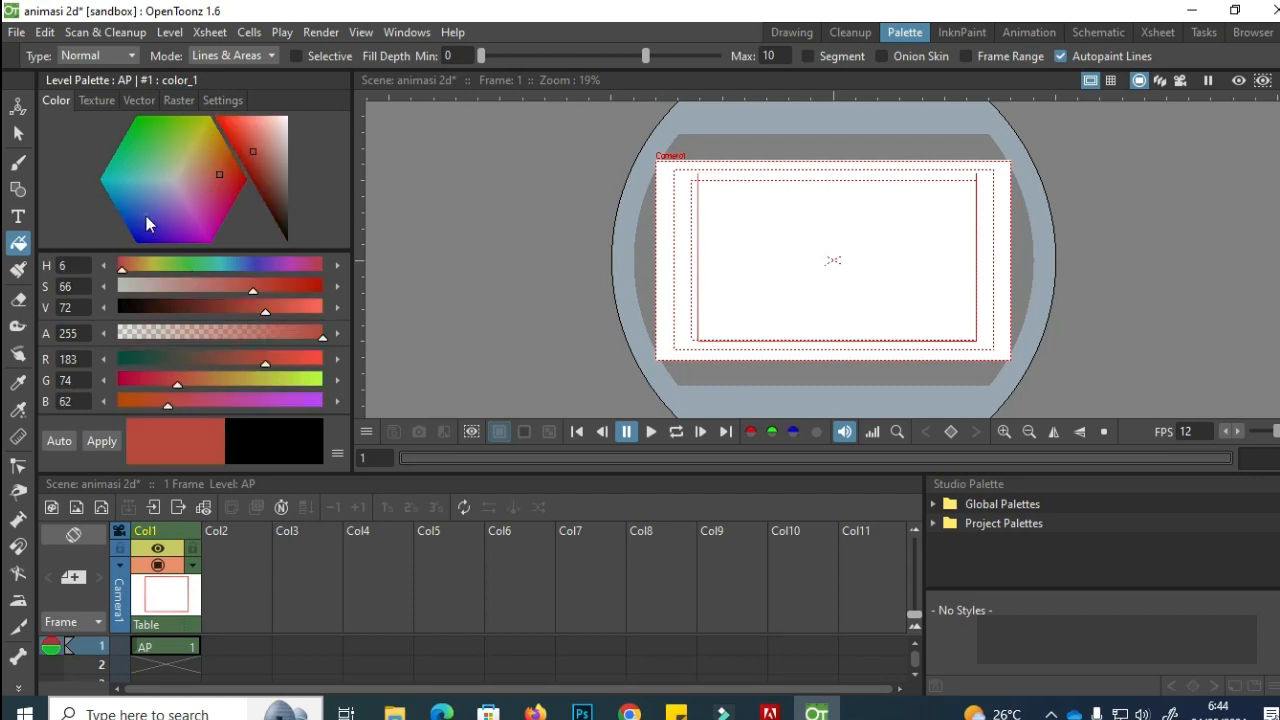
click(146, 216)
click(137, 222)
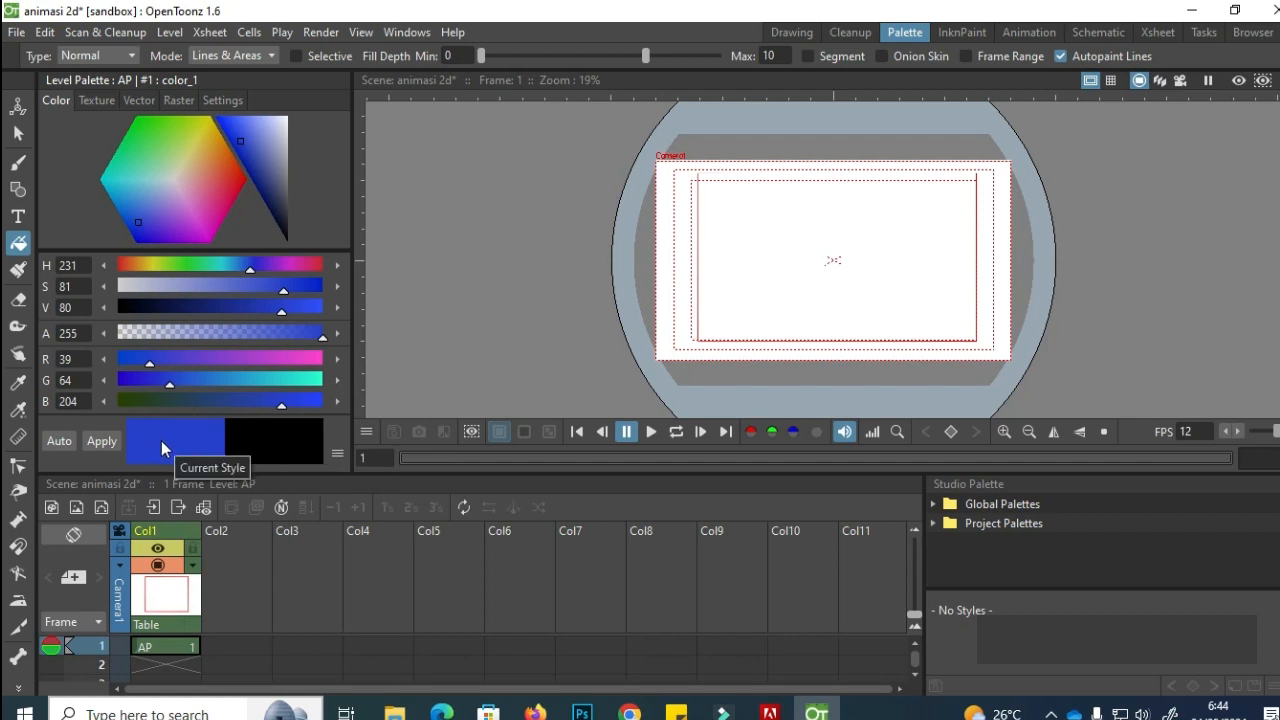
click(98, 443)
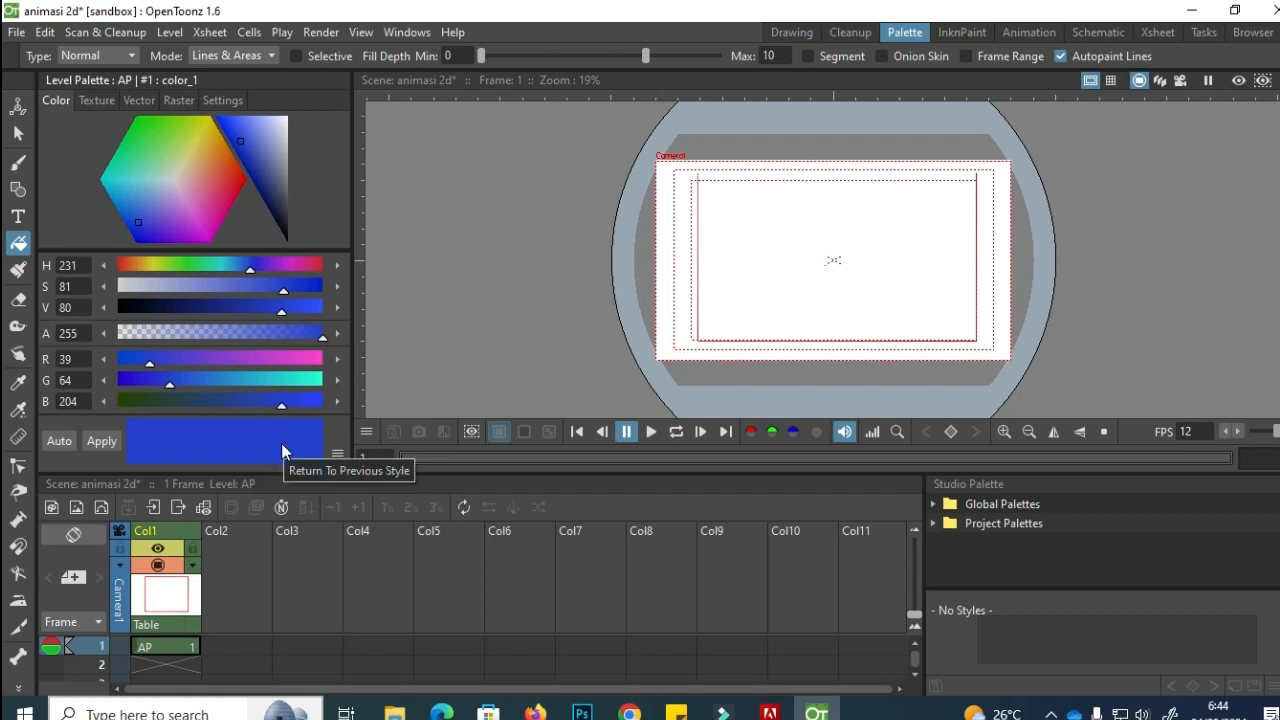
click(779, 259)
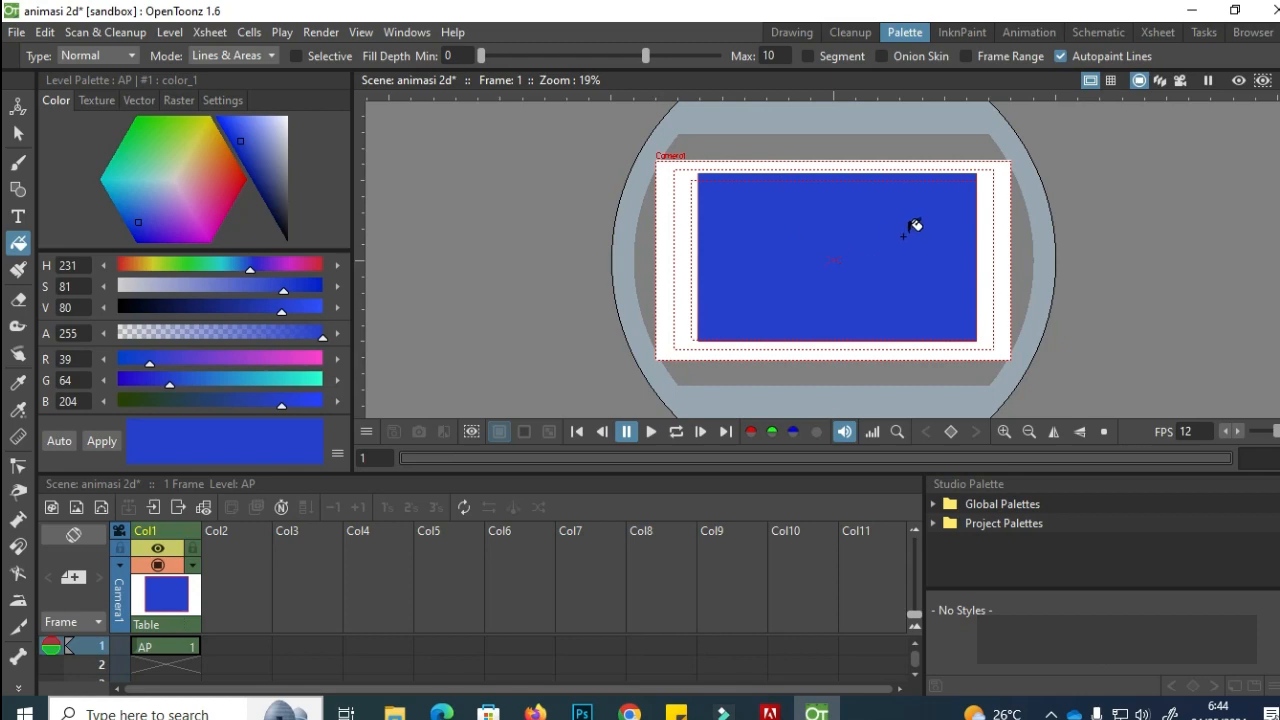
Step: In the Animation room, draw a circle on Col2 with the Geometric tool, overlapping the blue rectangle's left edge
click(1026, 32)
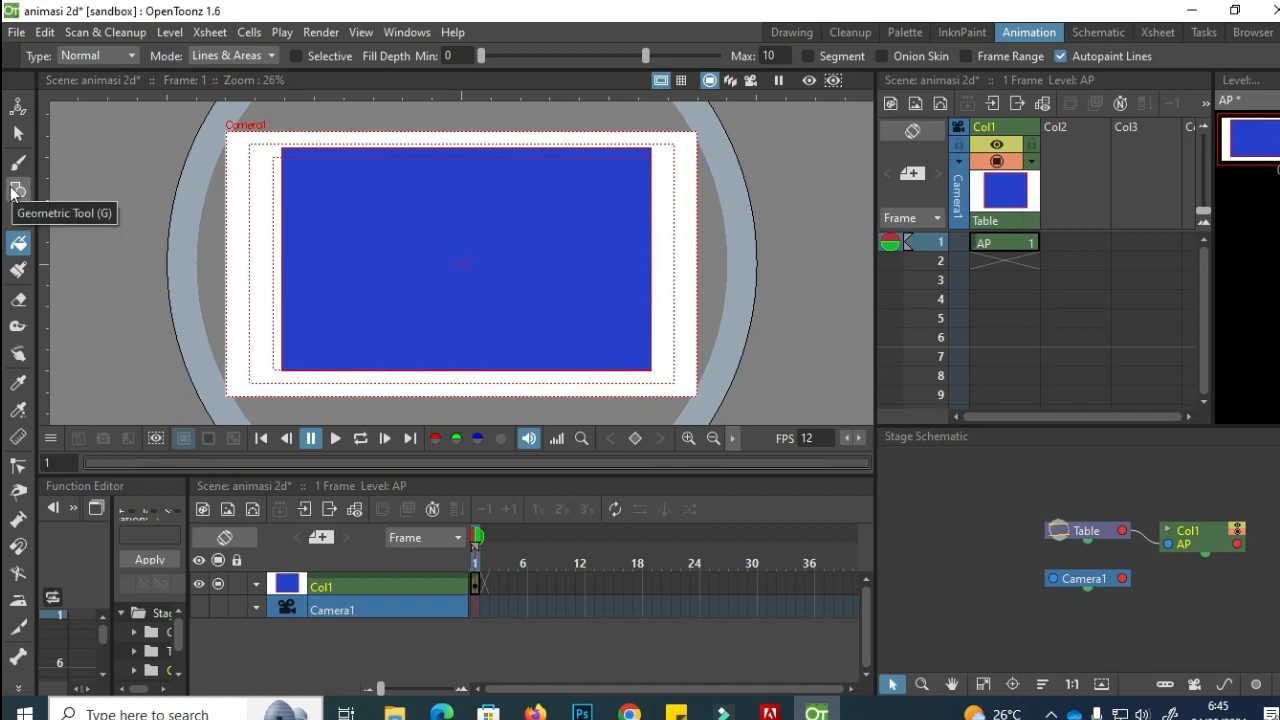
click(17, 190)
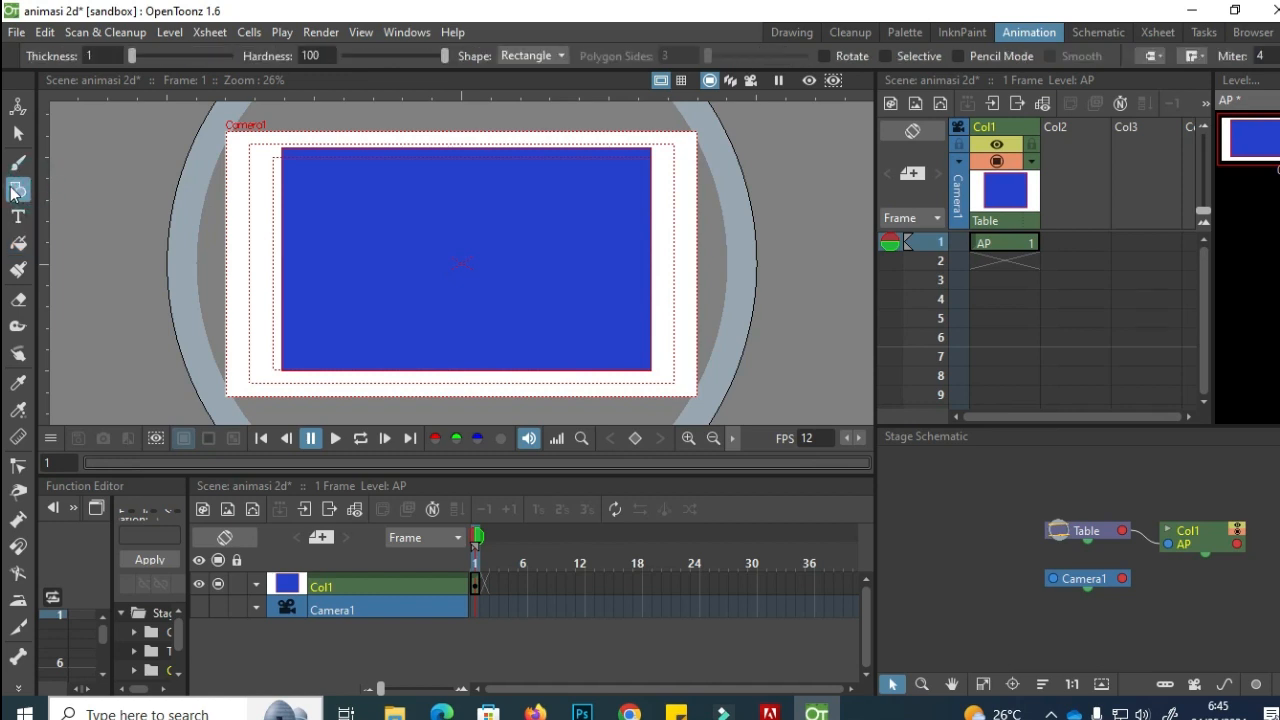
click(530, 56)
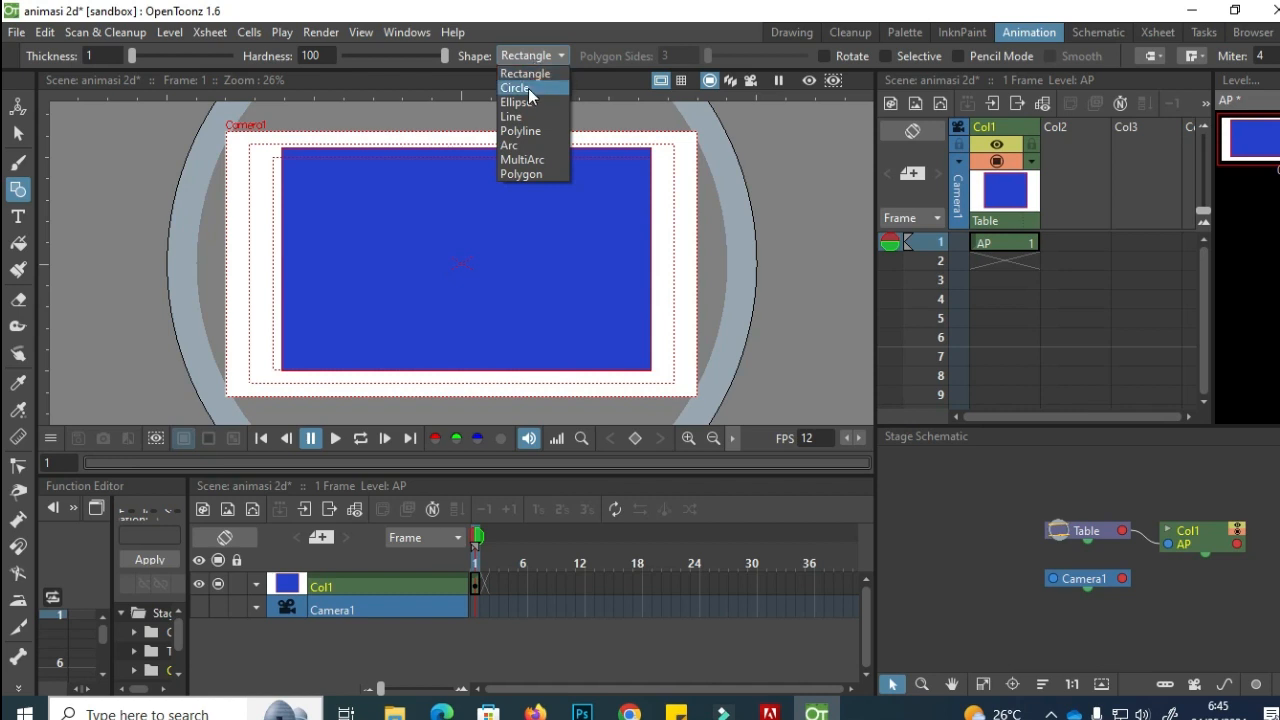
click(518, 88)
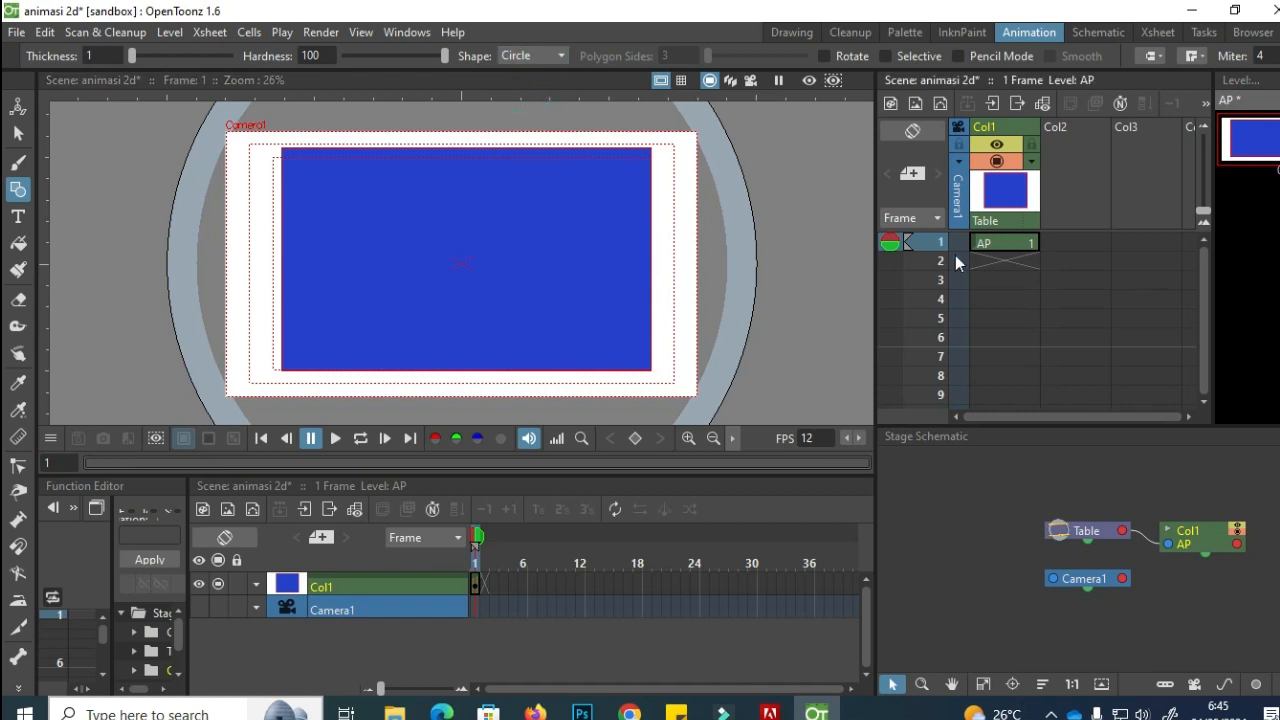
click(1067, 151)
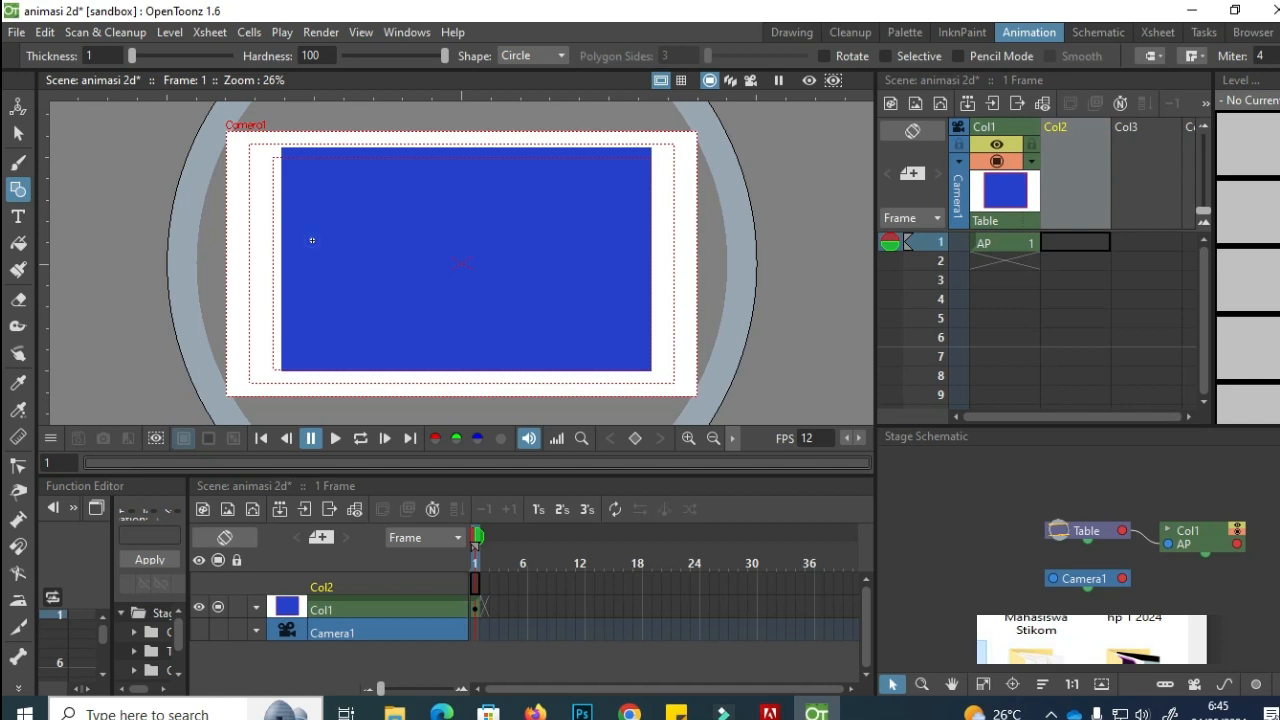
click(314, 242)
drag(320, 248, 383, 267)
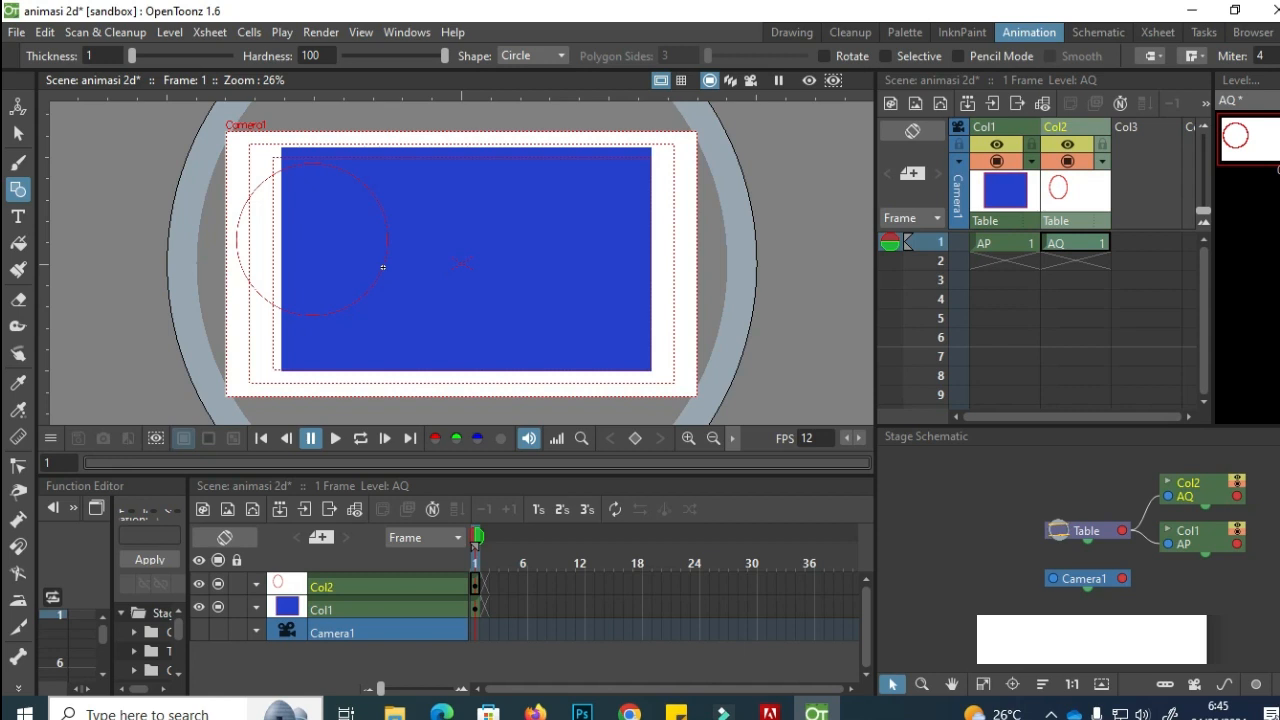
Step: In the Palette room, set the circle level's color_1 to red (R 198, G 46, B 46) and fill the circle with it
click(17, 242)
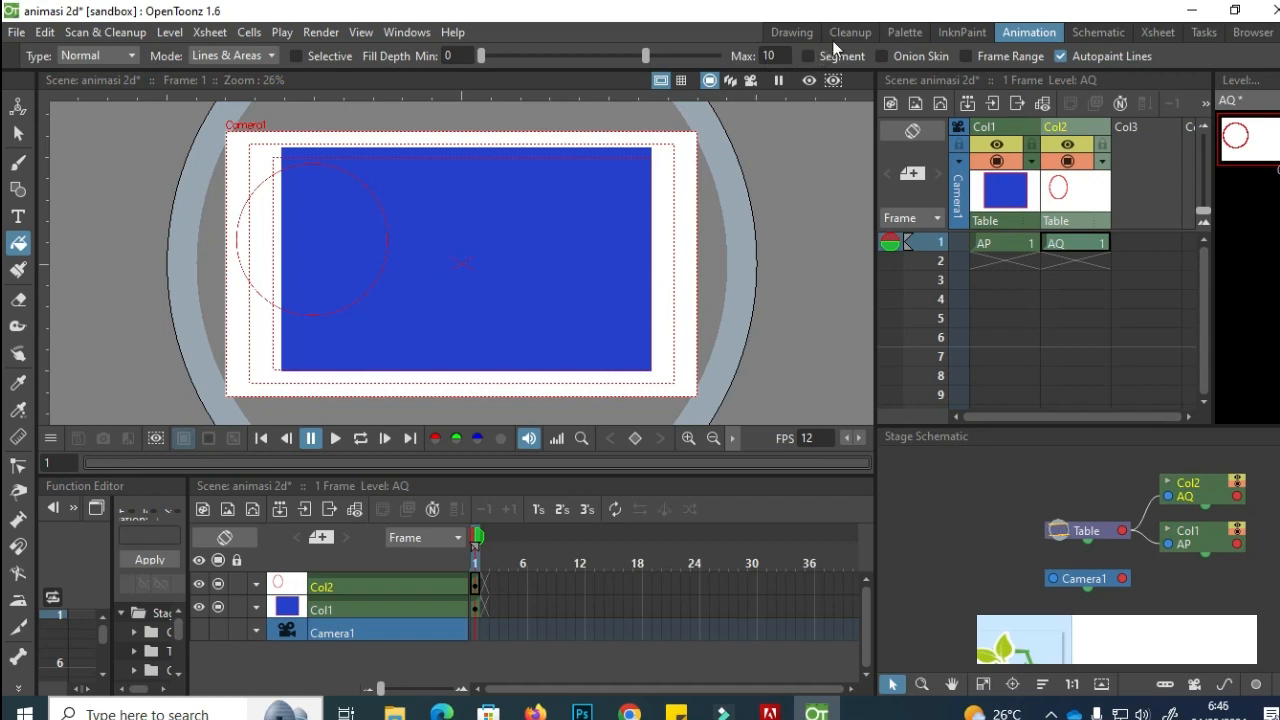
click(901, 33)
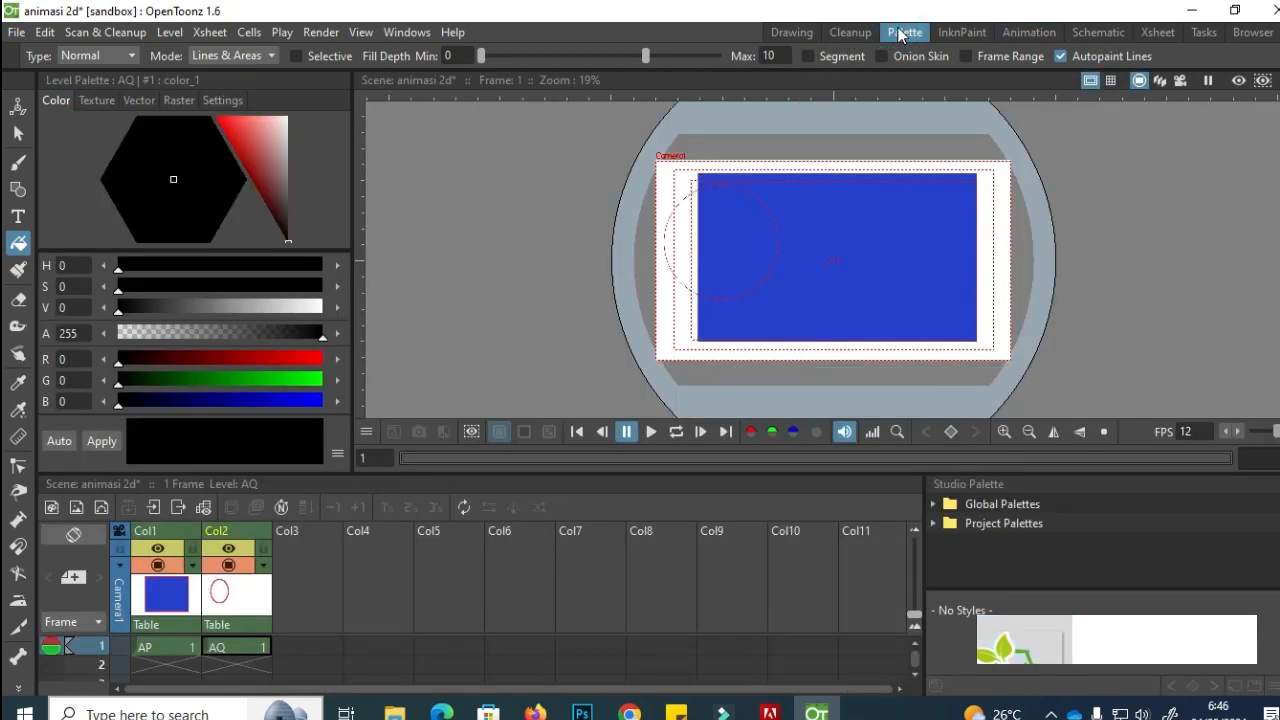
click(238, 140)
mouse_move(238, 140)
mouse_down()
mouse_move(254, 137)
mouse_move(244, 144)
mouse_up()
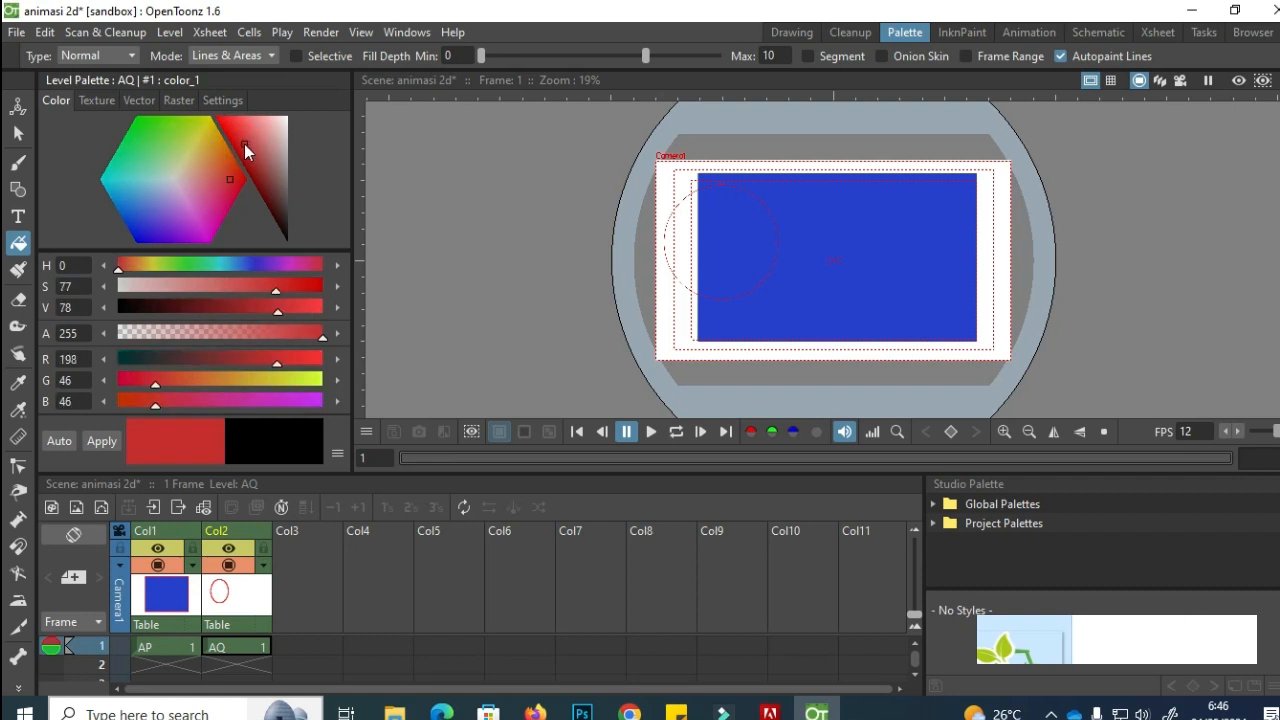
click(92, 445)
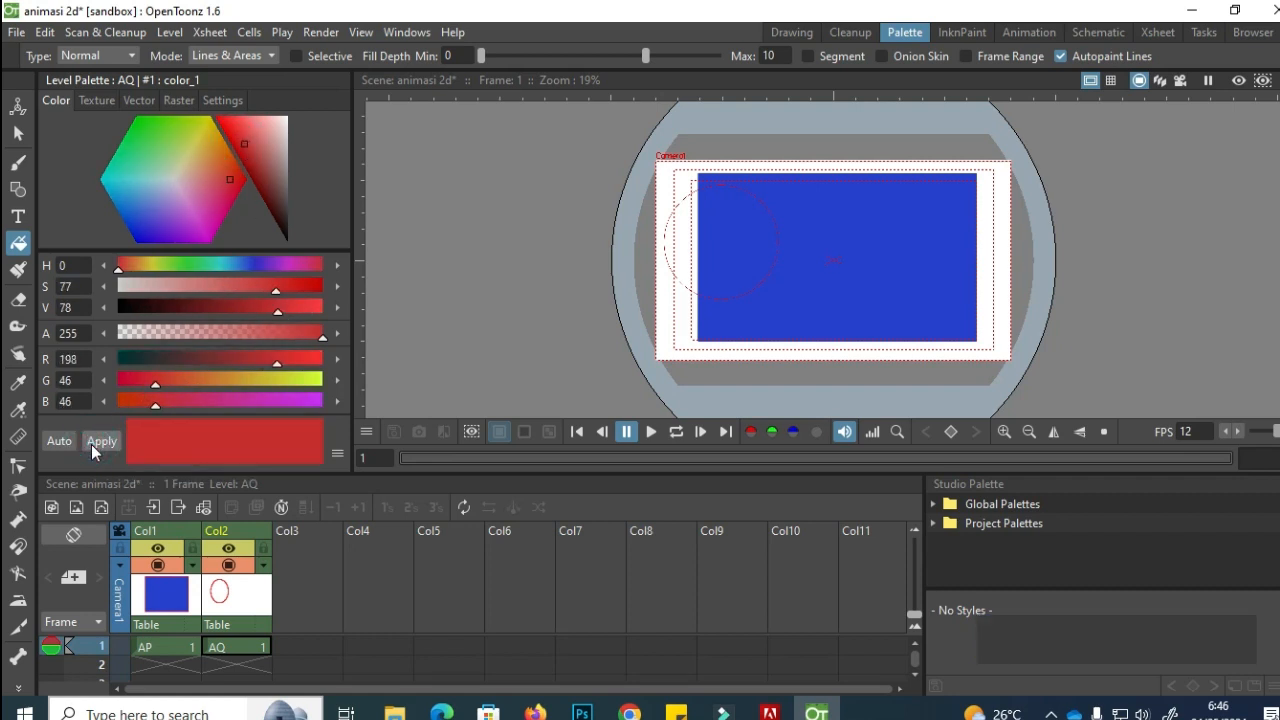
click(688, 220)
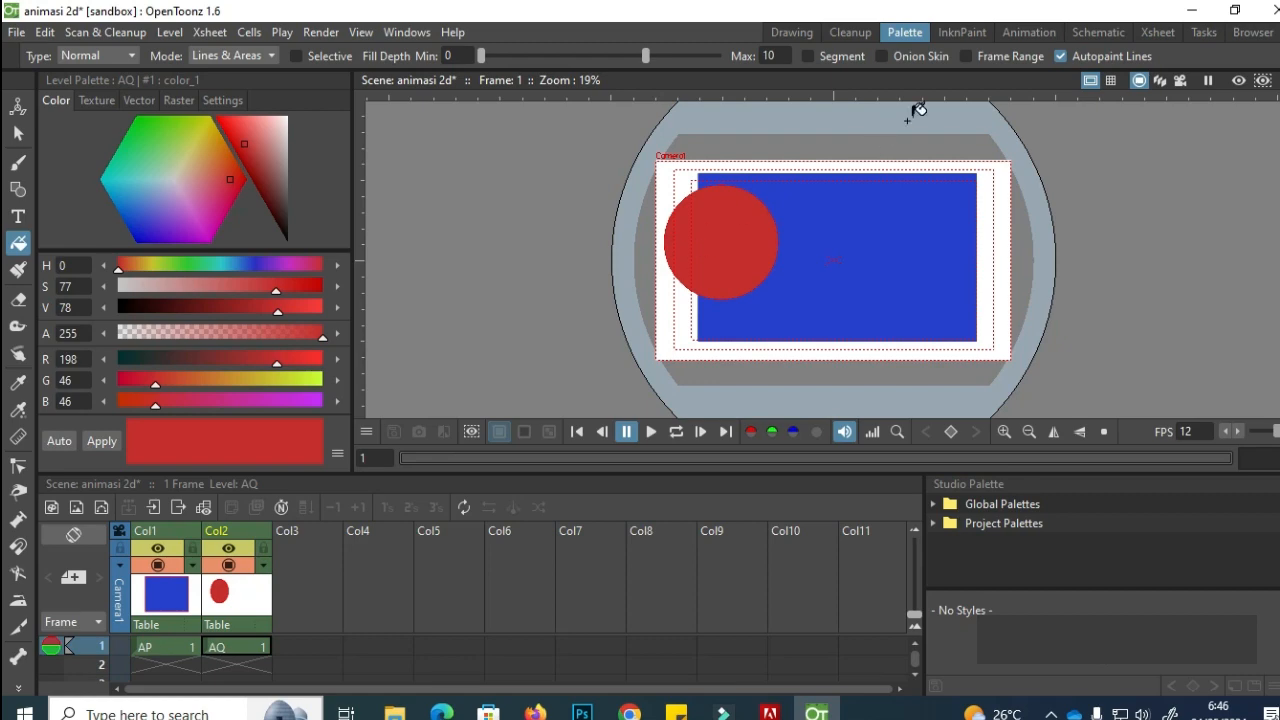
Step: Return to the Animation room and move the circle's column before the rectangle's column, placing the circle behind the rectangle
click(1029, 32)
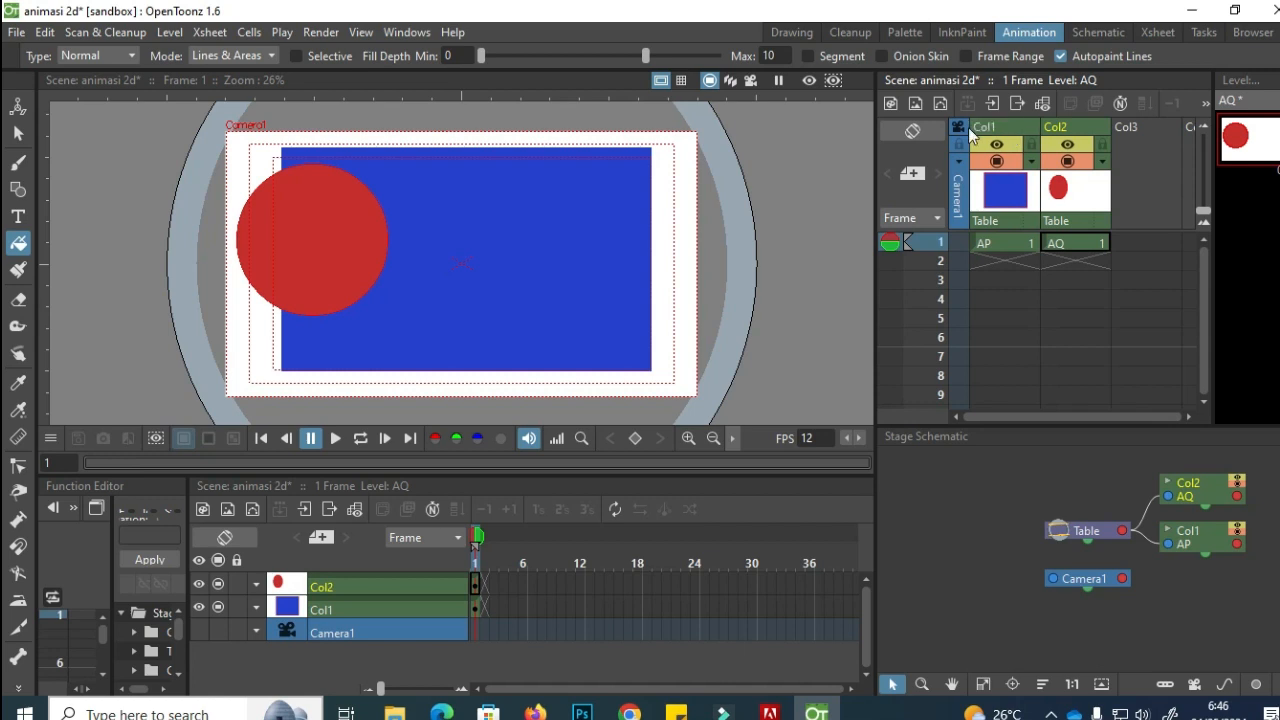
click(18, 134)
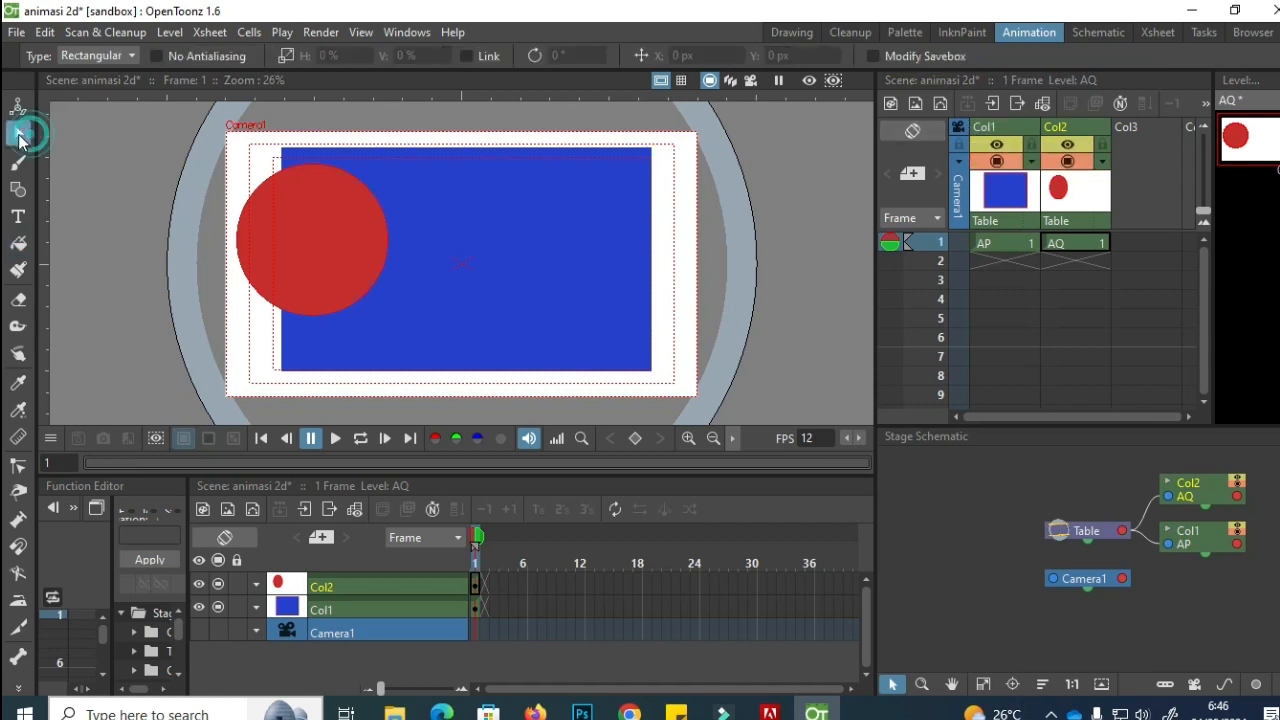
click(1077, 129)
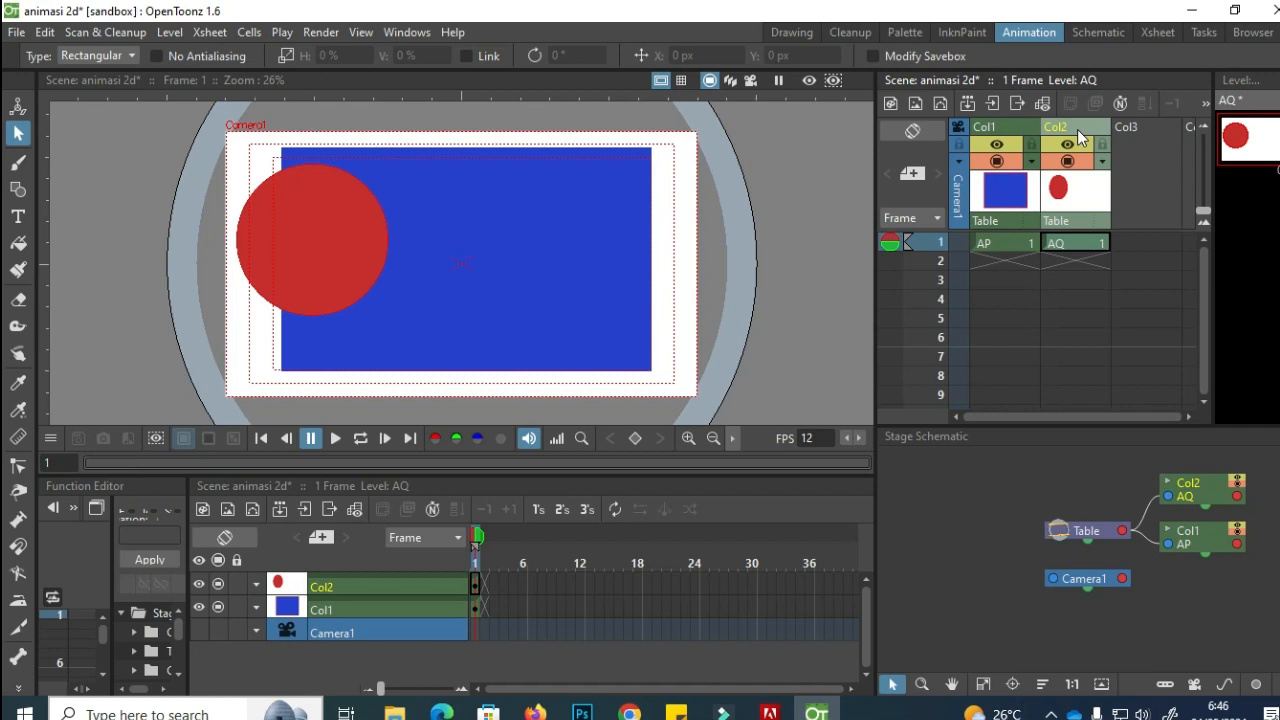
drag(1075, 138, 1020, 140)
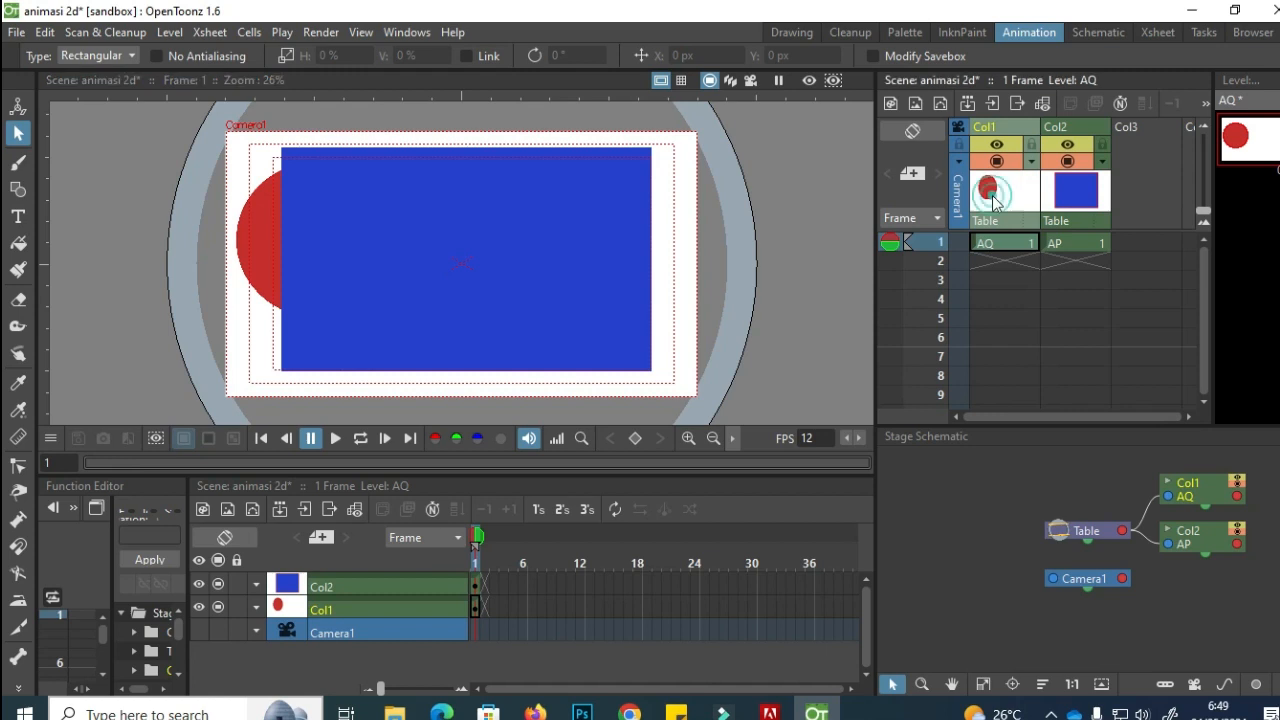
Step: Delete the red circle's column and the blue rectangle's column from the scene
key(Delete)
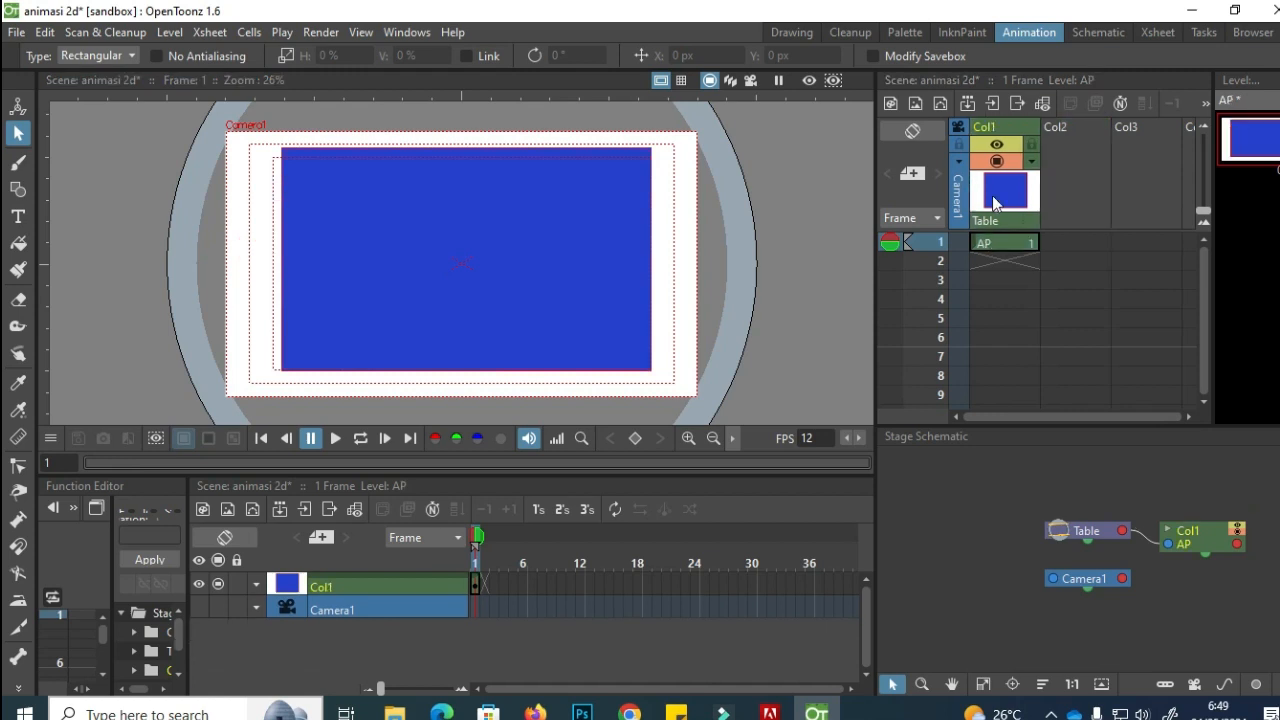
click(992, 195)
key(Delete)
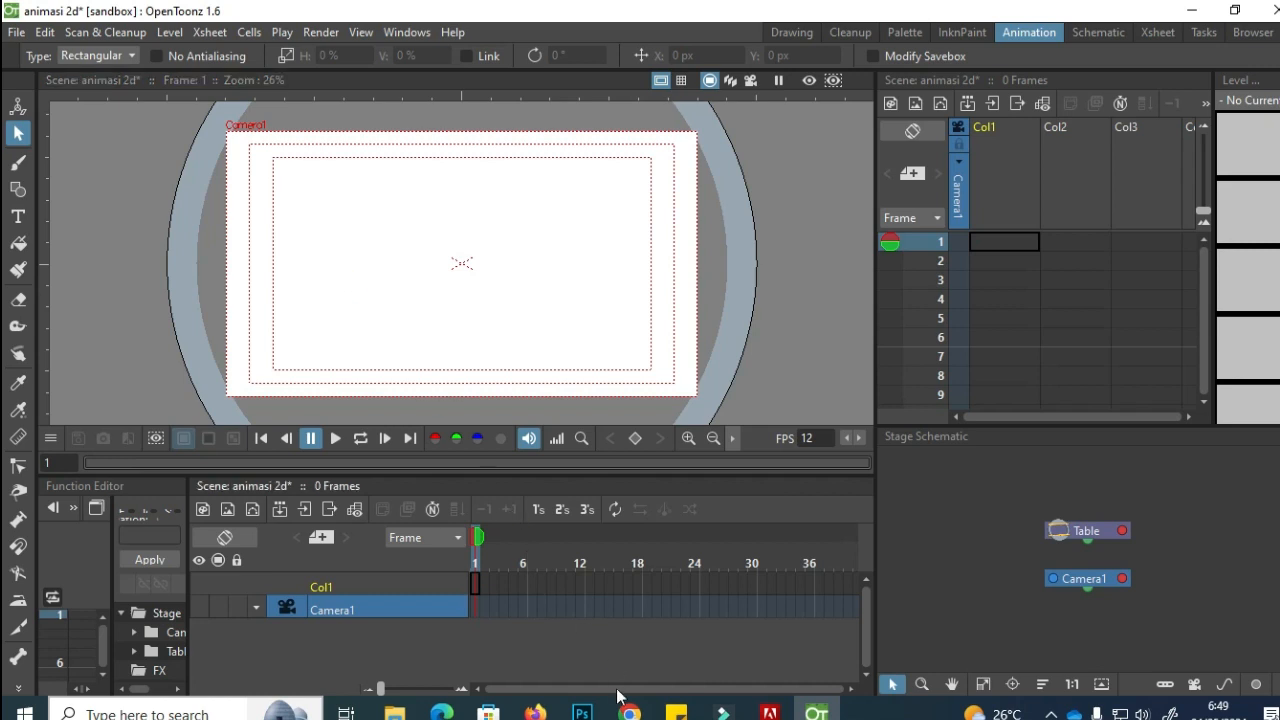
Step: Switch to File Explorer and look through the image assets in the folder E:\komponen aset
mouse_move(394, 711)
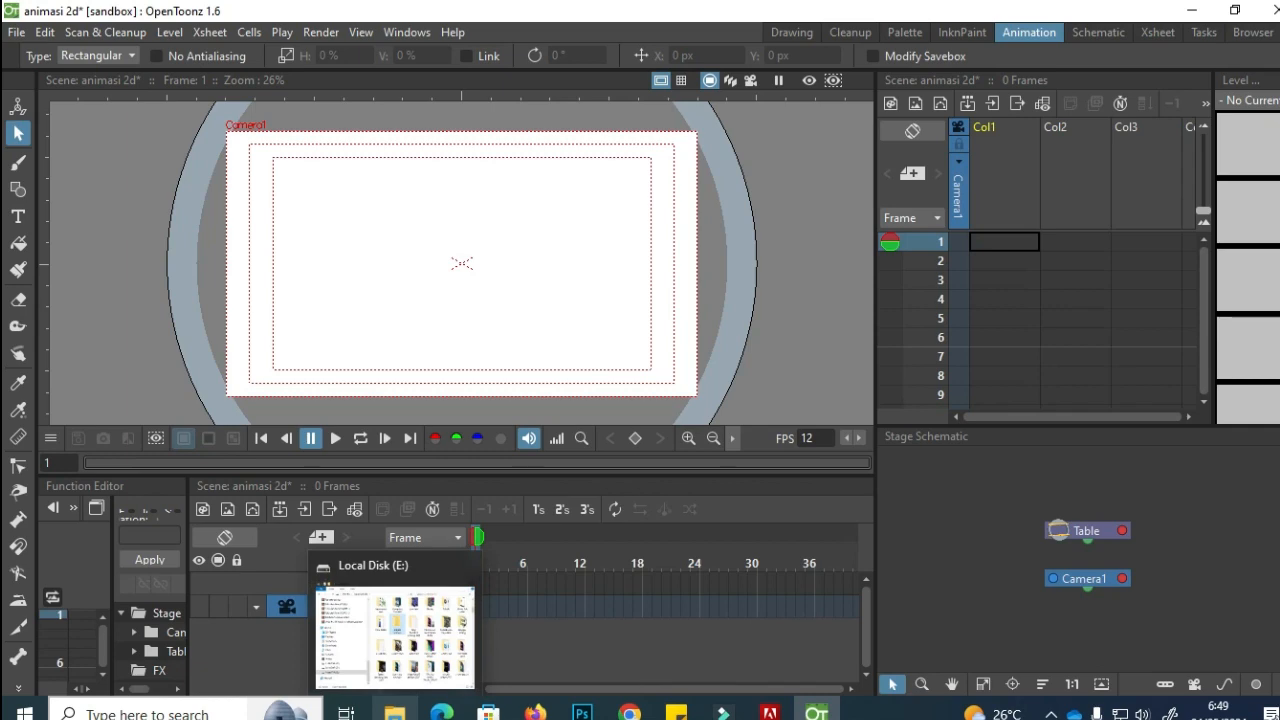
click(394, 711)
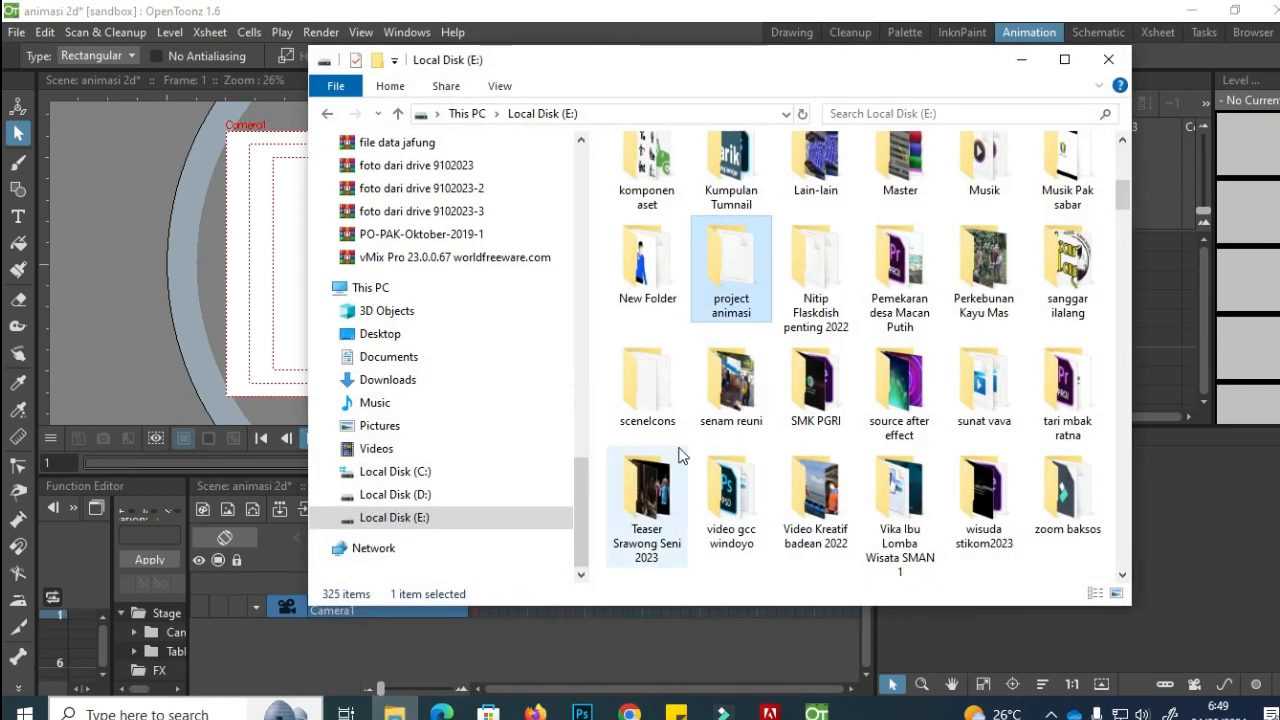
scroll(680, 451, up, 2)
double_click(643, 411)
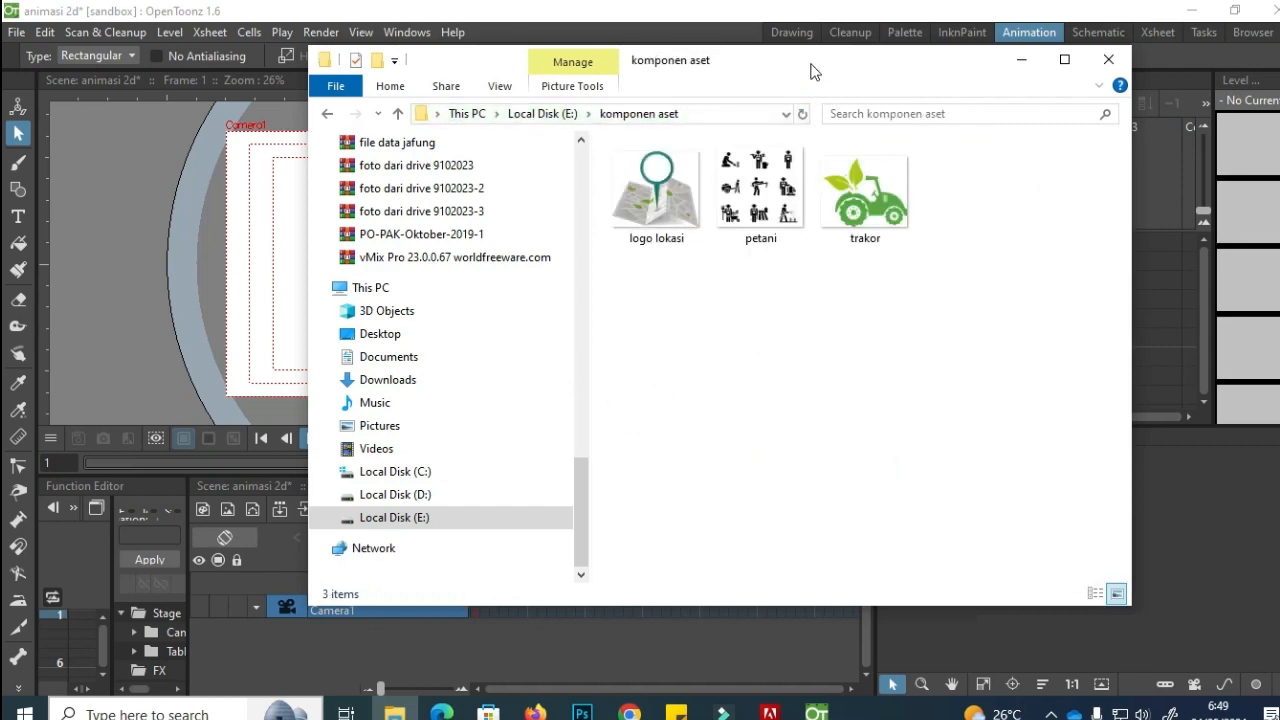
drag(810, 68, 842, 133)
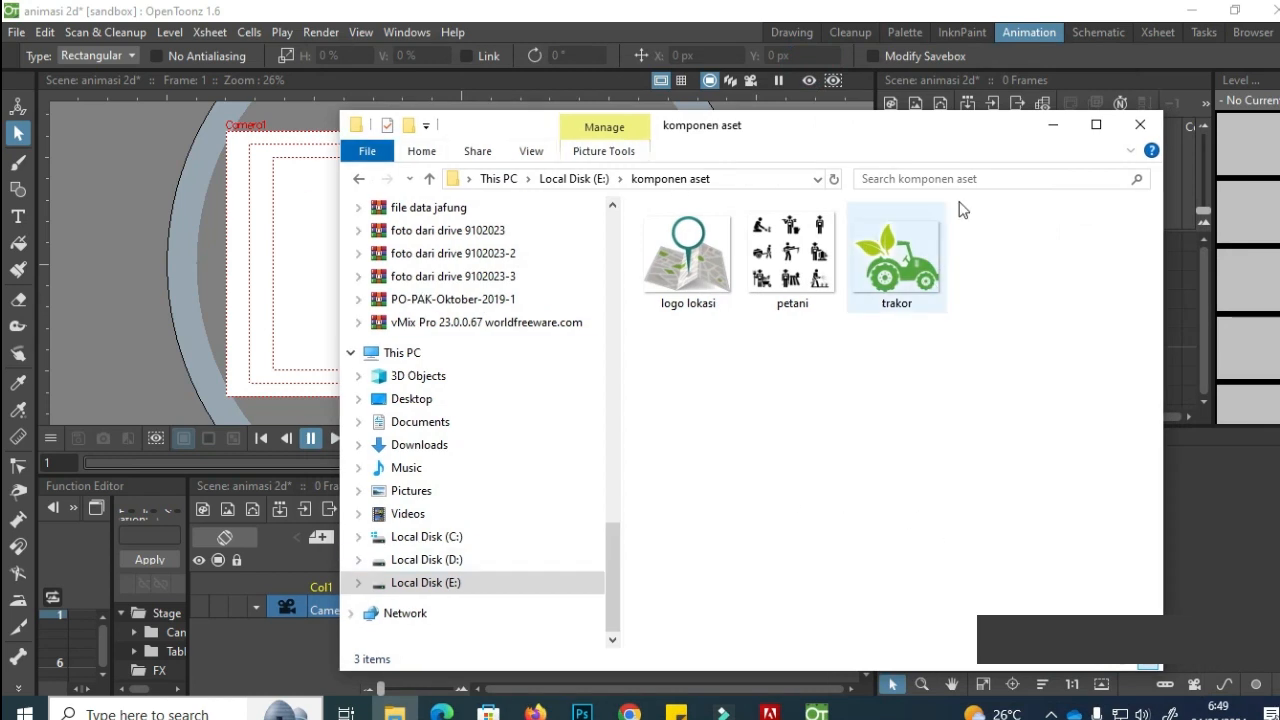
click(1053, 126)
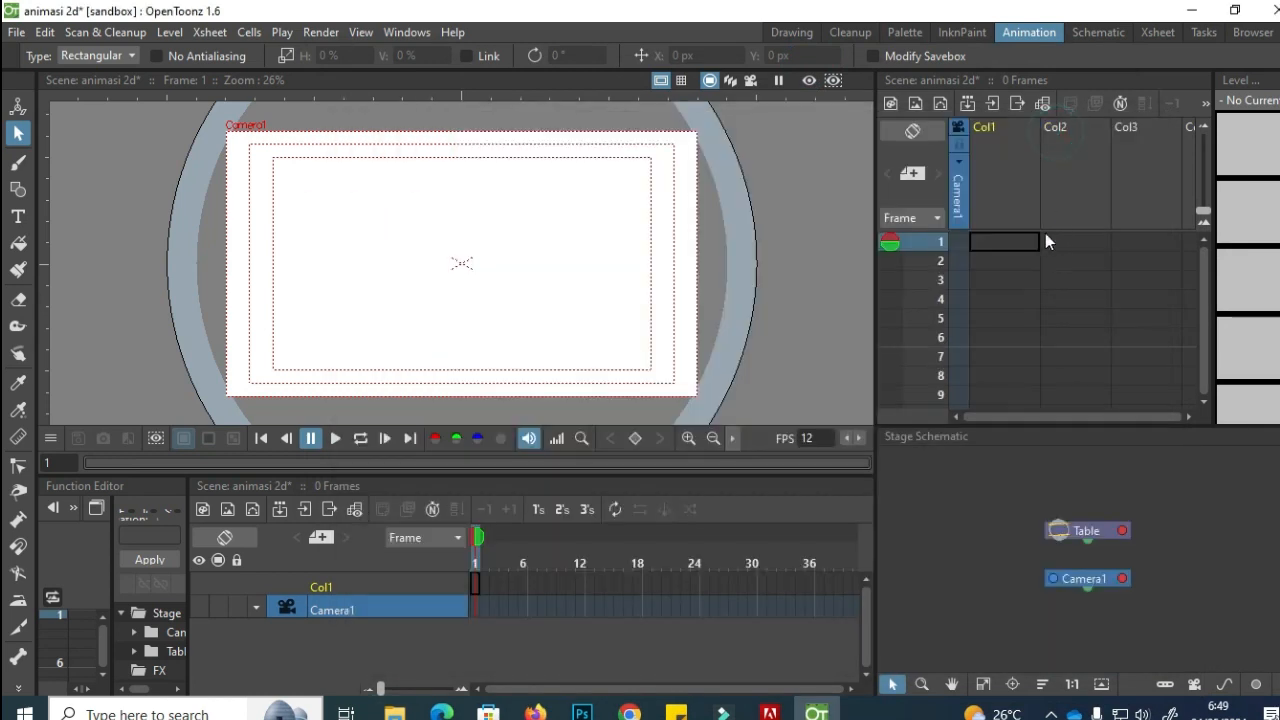
Step: Select the empty Col1, then find the image "background aminah" in File Explorer under E:\dok. Wisuda stikom2022
click(1005, 131)
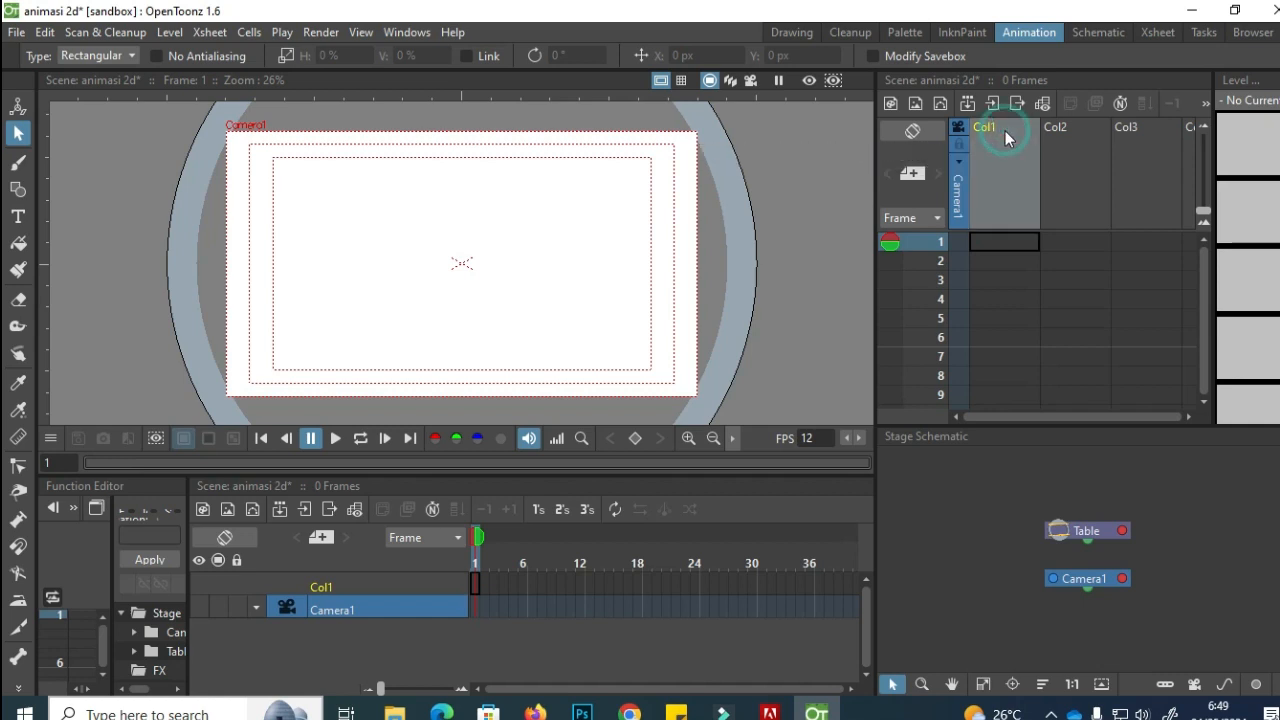
click(395, 712)
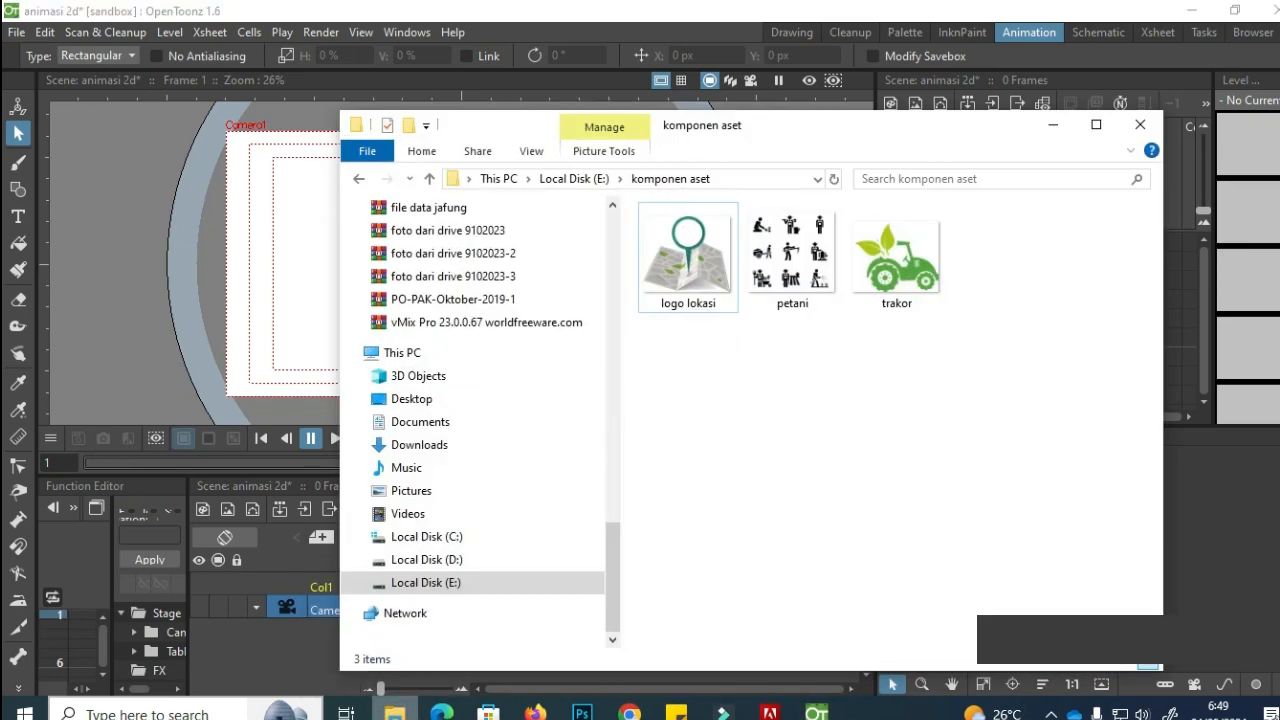
click(452, 586)
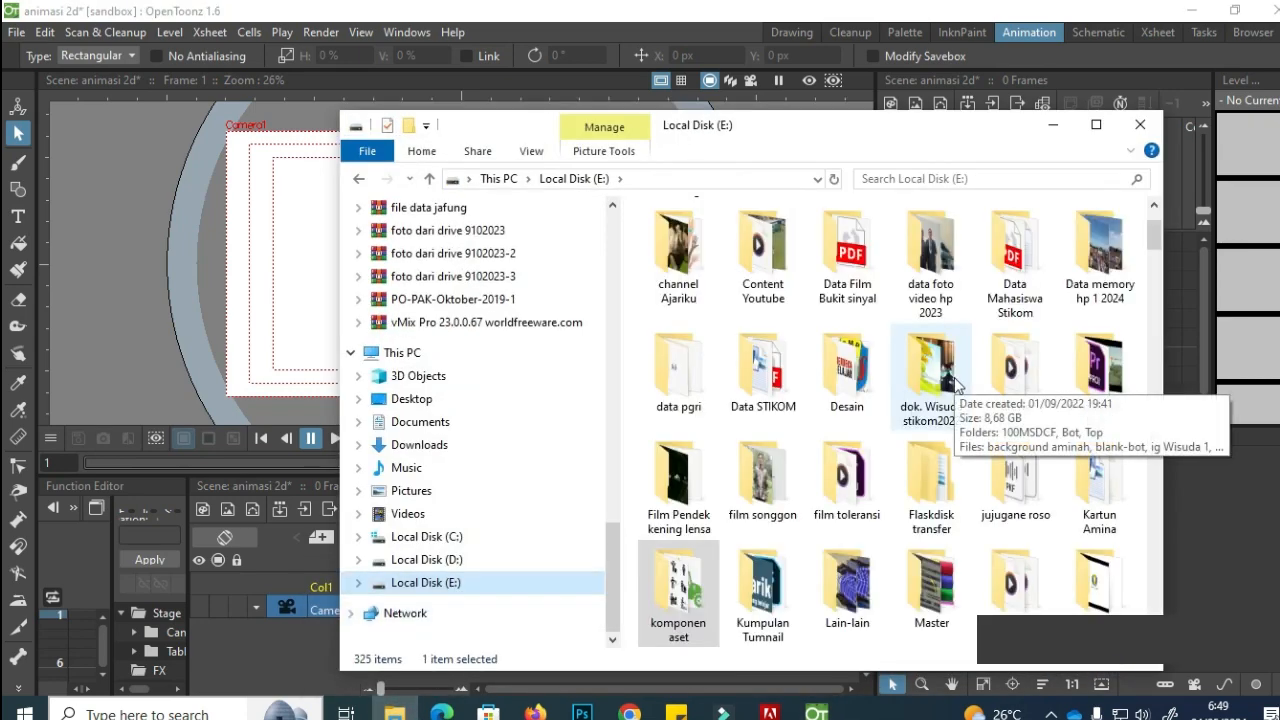
double_click(957, 318)
click(992, 278)
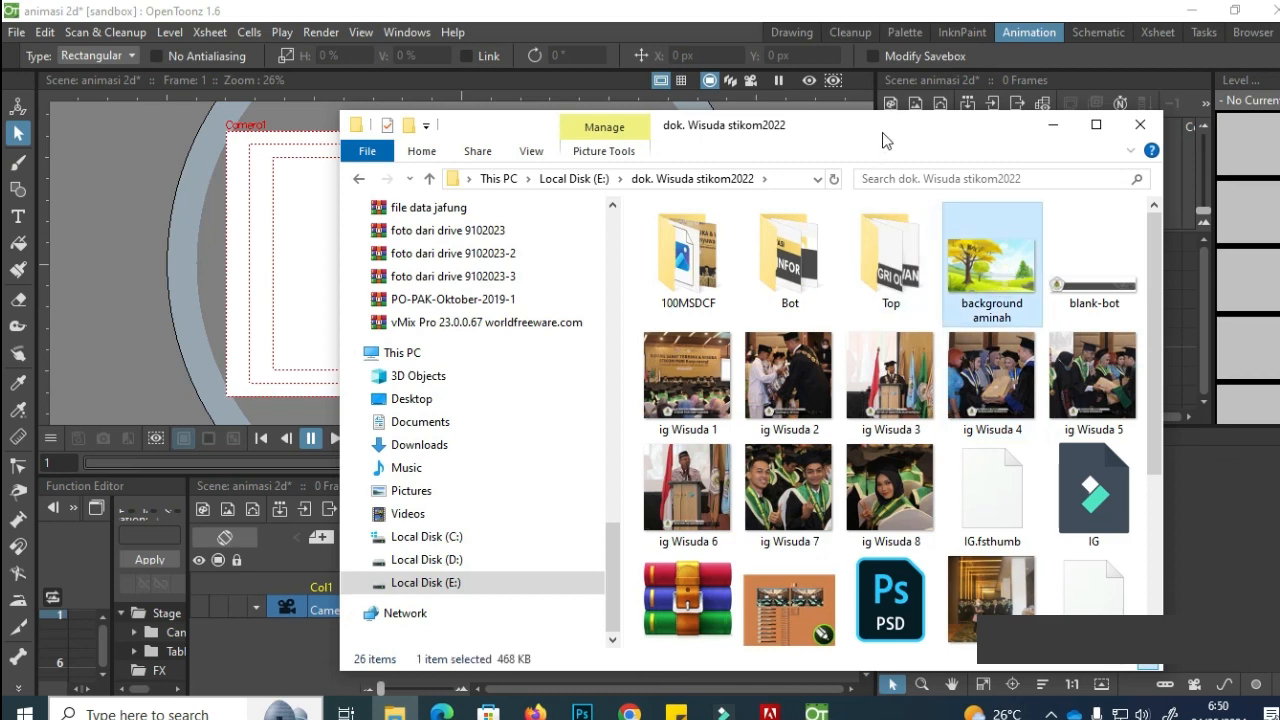
Step: Bring the image "background aminah" from File Explorer into the OpenToonz scene on Col1, importing it into the project
drag(883, 133, 903, 298)
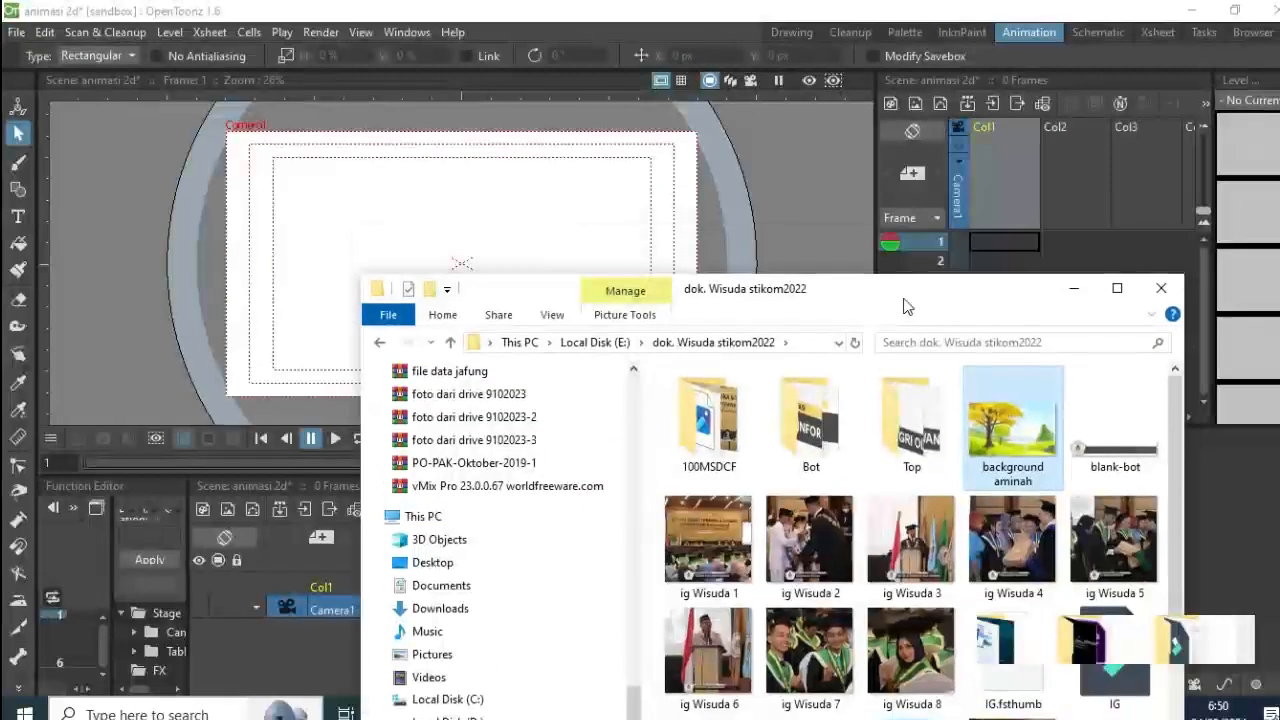
drag(1022, 448, 1006, 446)
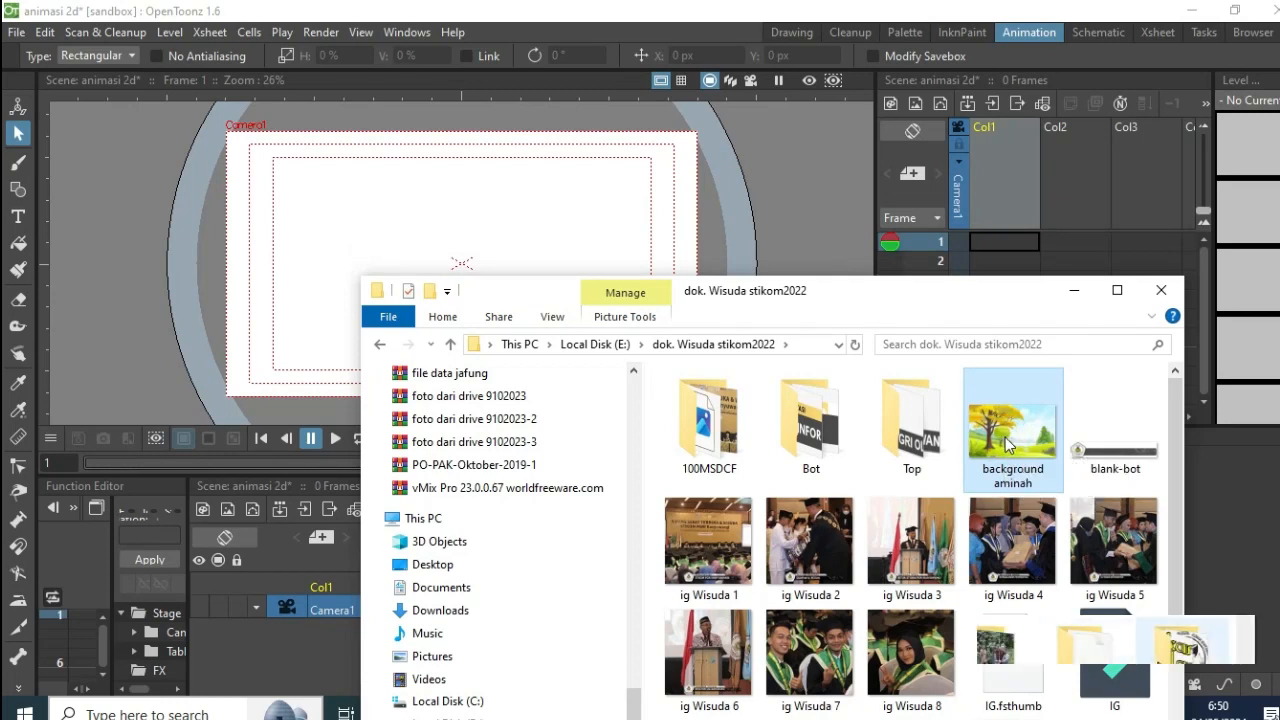
drag(1008, 445, 457, 243)
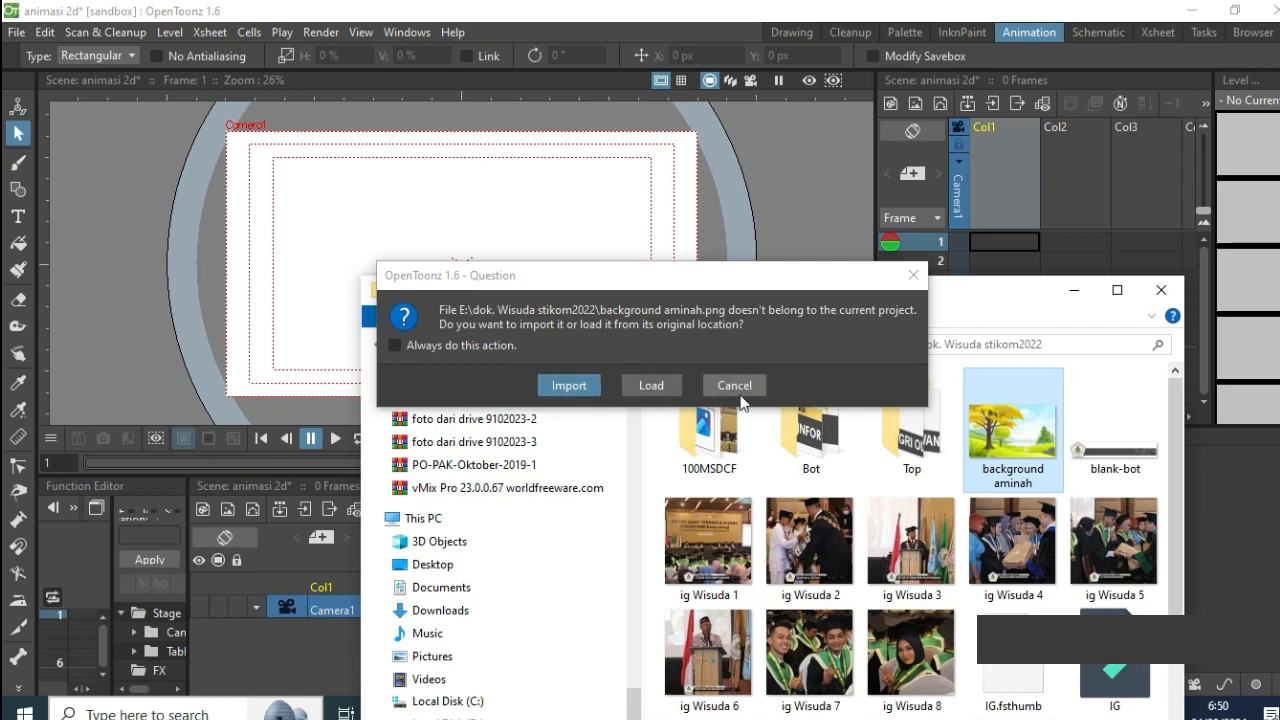
click(569, 386)
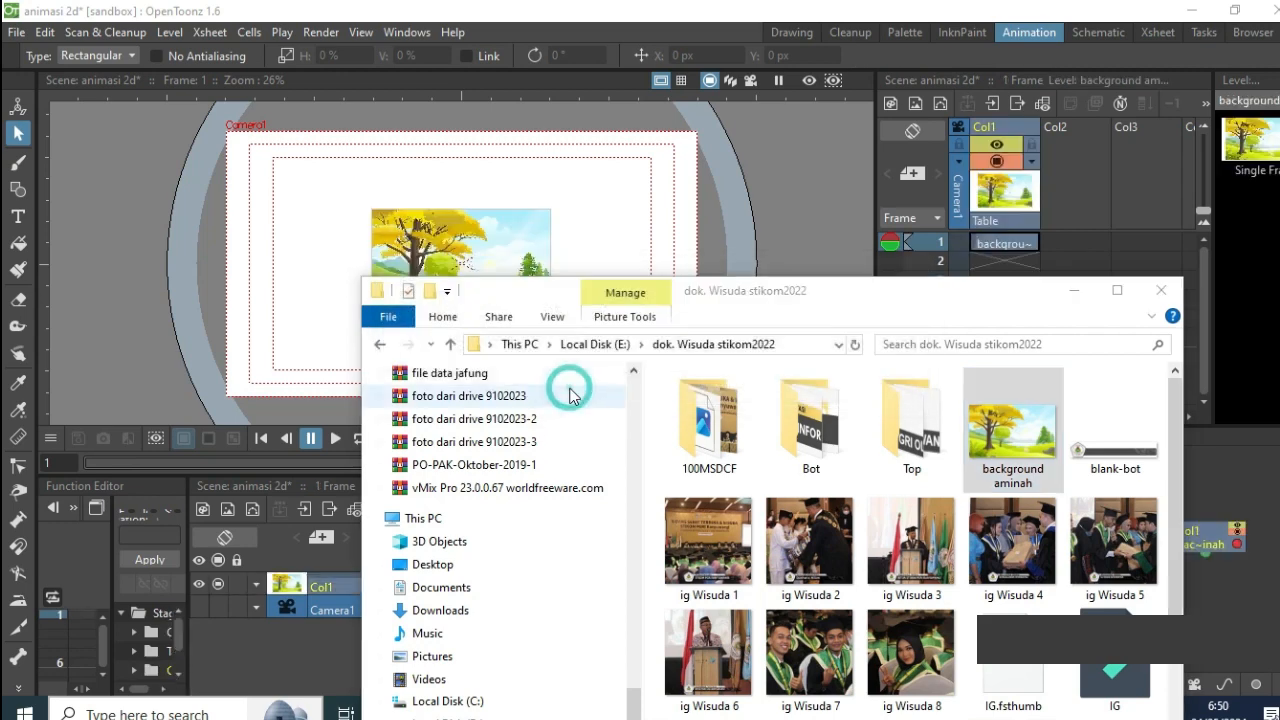
click(1068, 298)
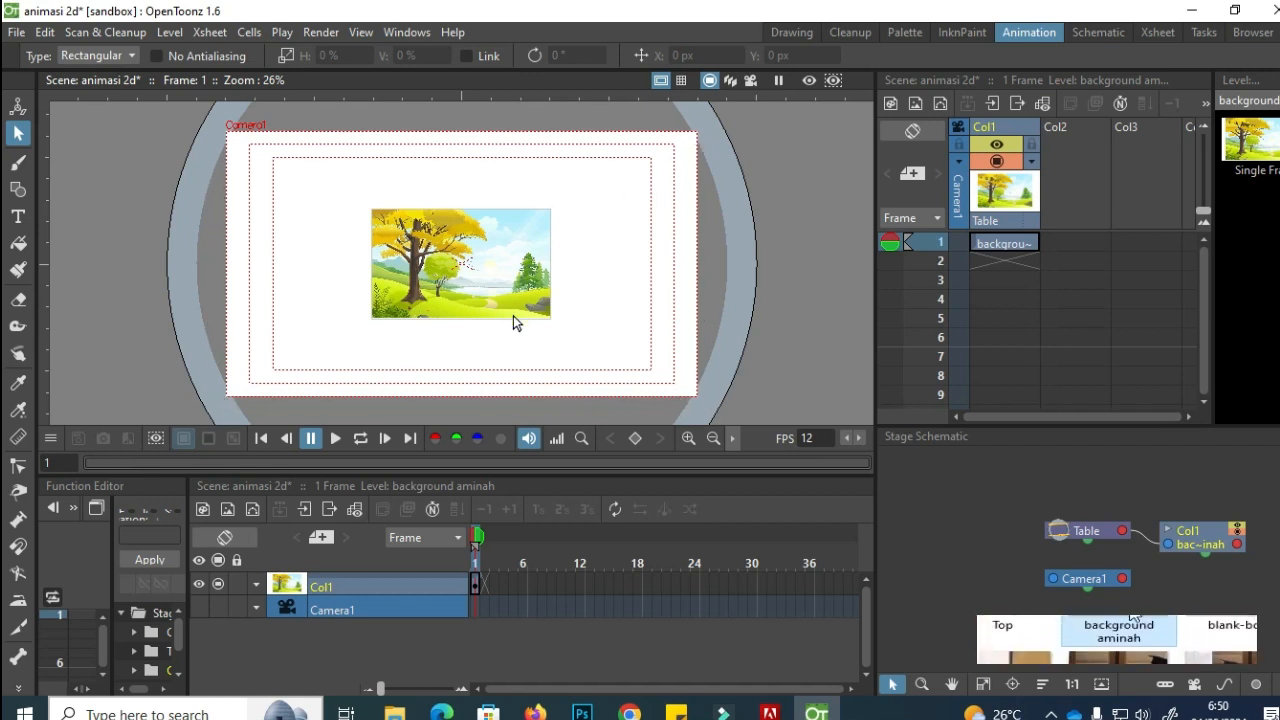
Step: Scale the background image on Col1 to about 242% globally with the Animate tool, filling the camera frame's height
click(19, 106)
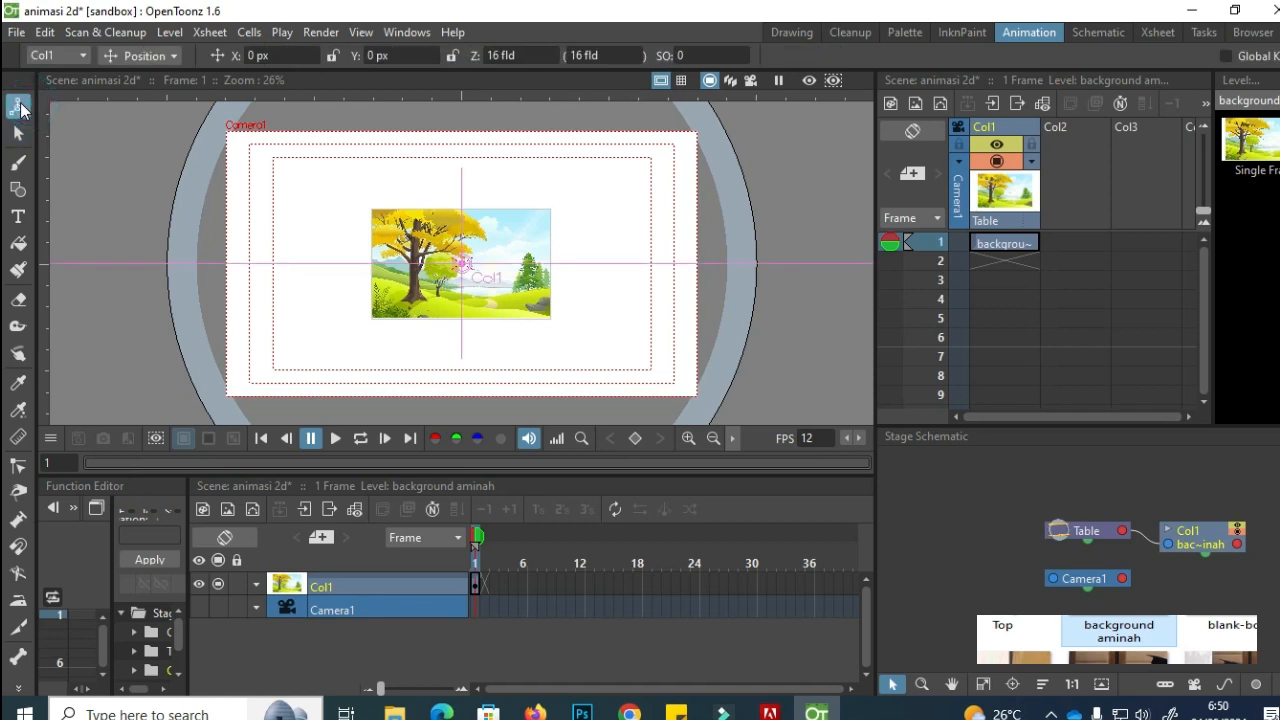
click(174, 55)
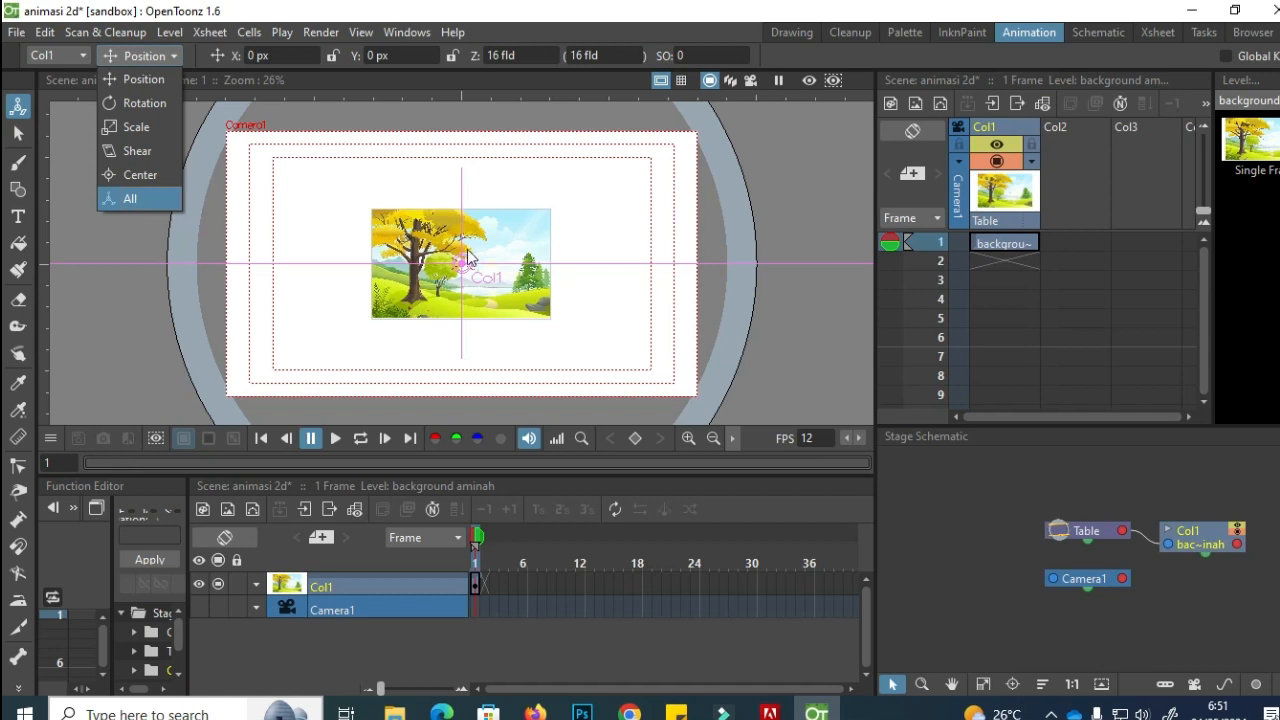
click(139, 132)
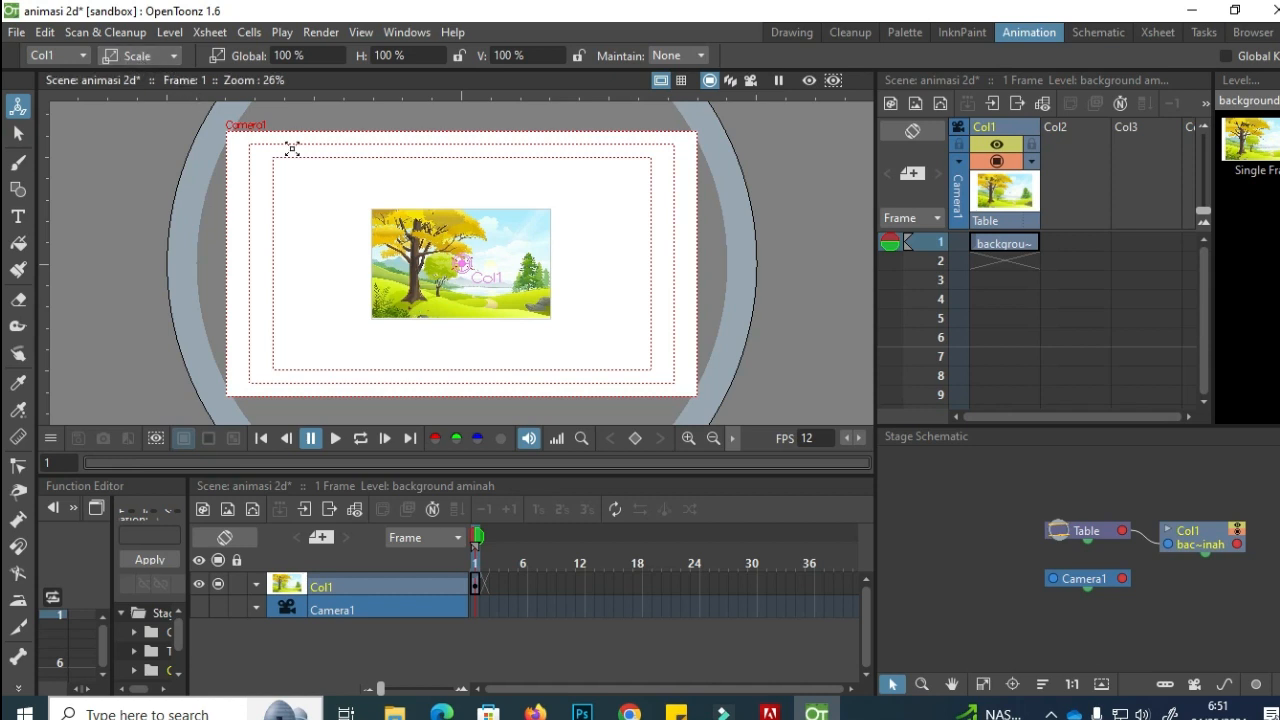
click(371, 209)
drag(371, 209, 228, 164)
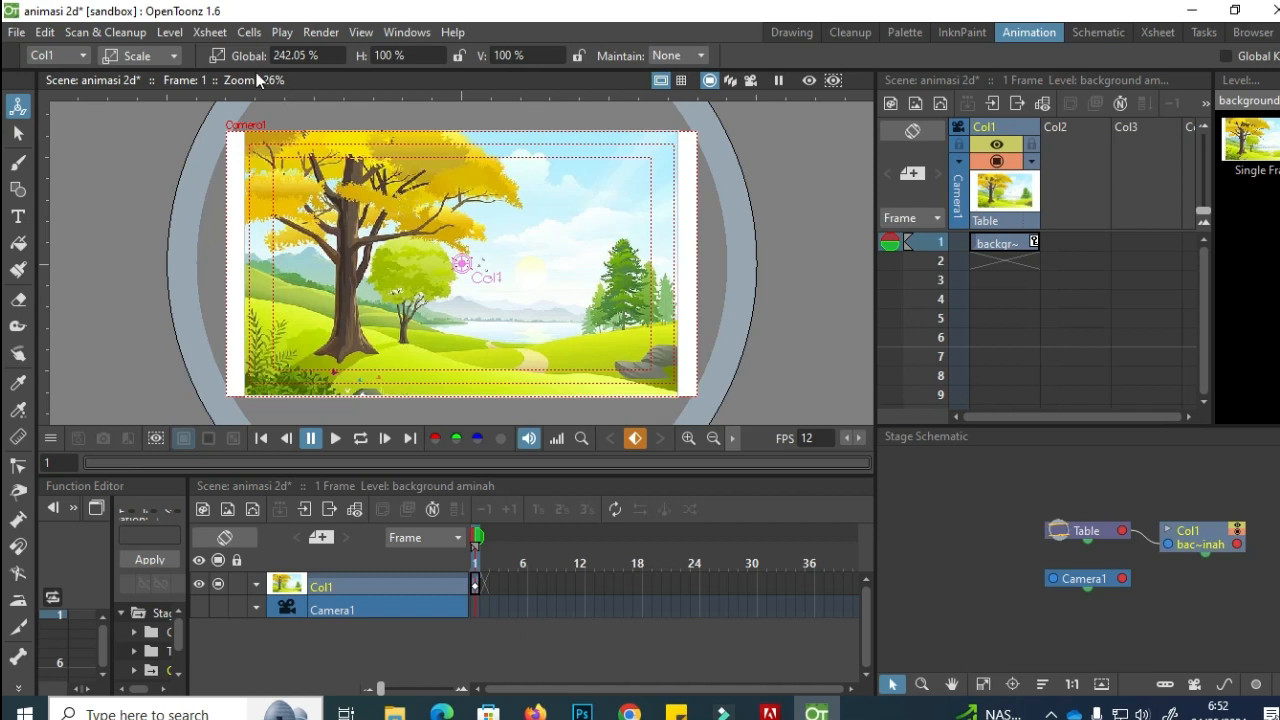
Step: Shift the background image on Col1 horizontally to about X 11.68 px using the Animate tool's Position mode
click(175, 56)
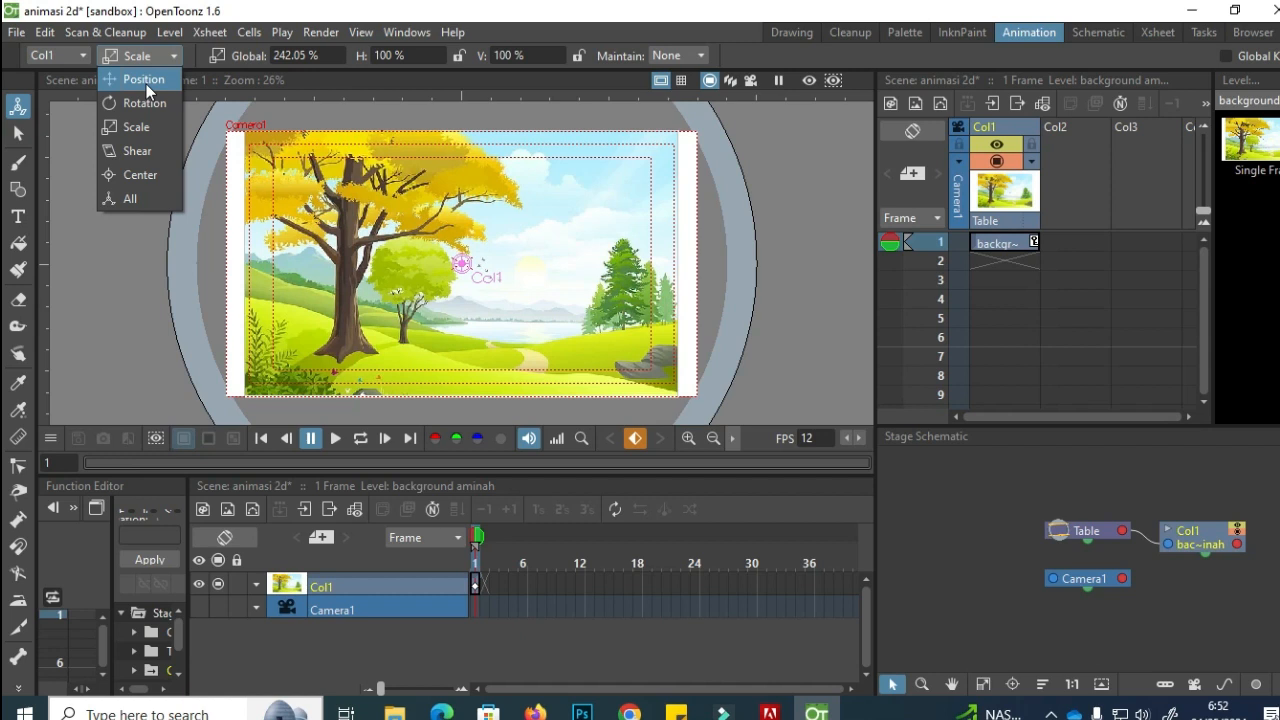
click(146, 80)
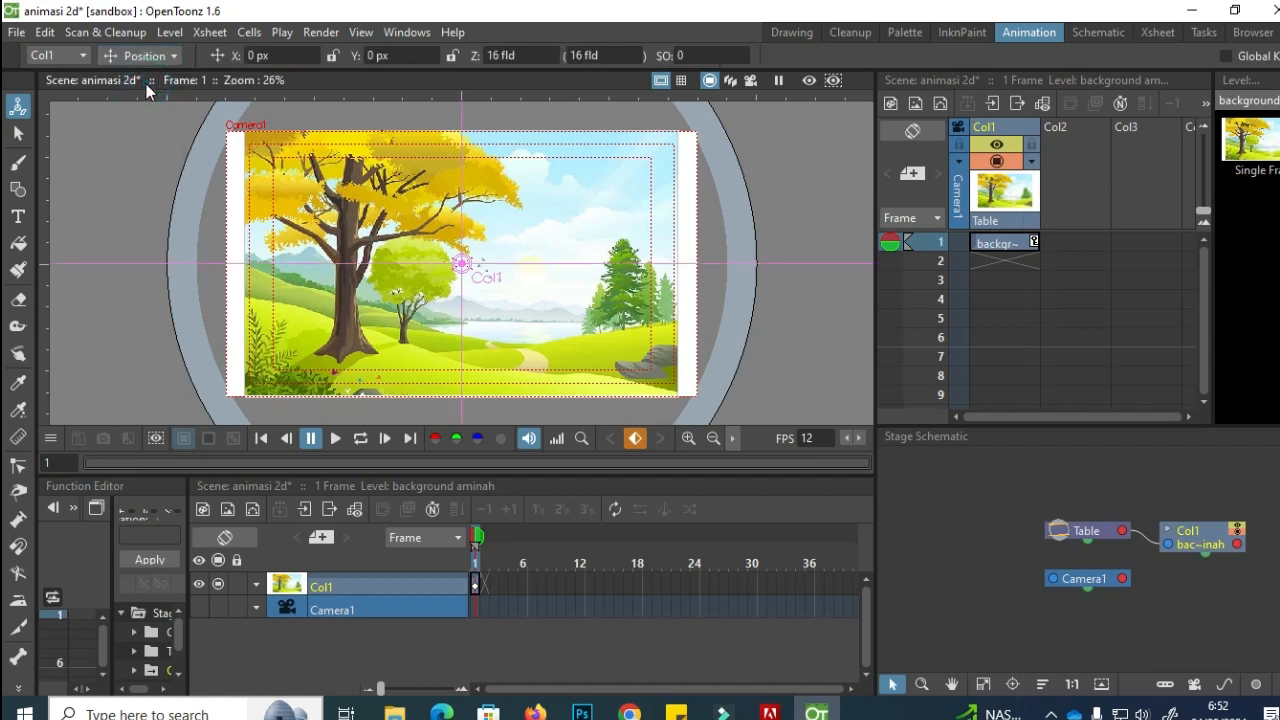
mouse_move(396, 231)
mouse_down()
mouse_move(351, 233)
mouse_move(420, 231)
mouse_move(393, 229)
mouse_up()
Step: Scale the background on Col1 globally to about 264% so that it covers the whole camera frame
click(174, 55)
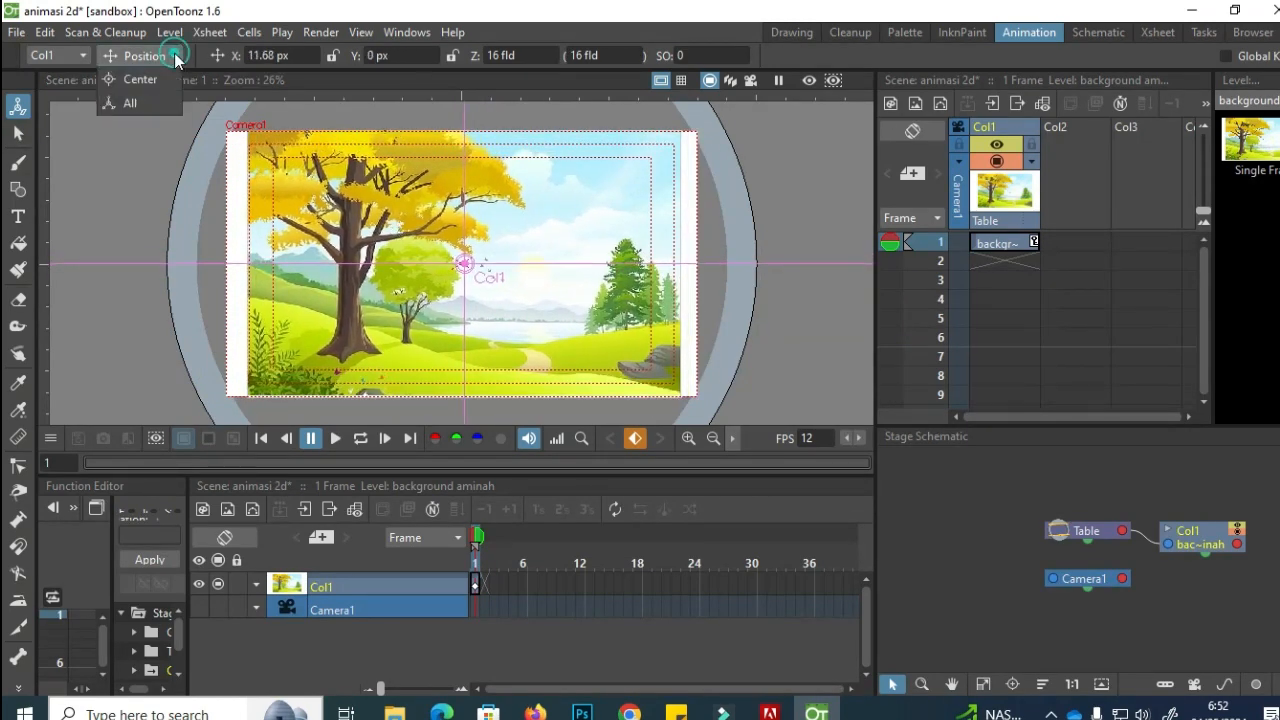
click(136, 127)
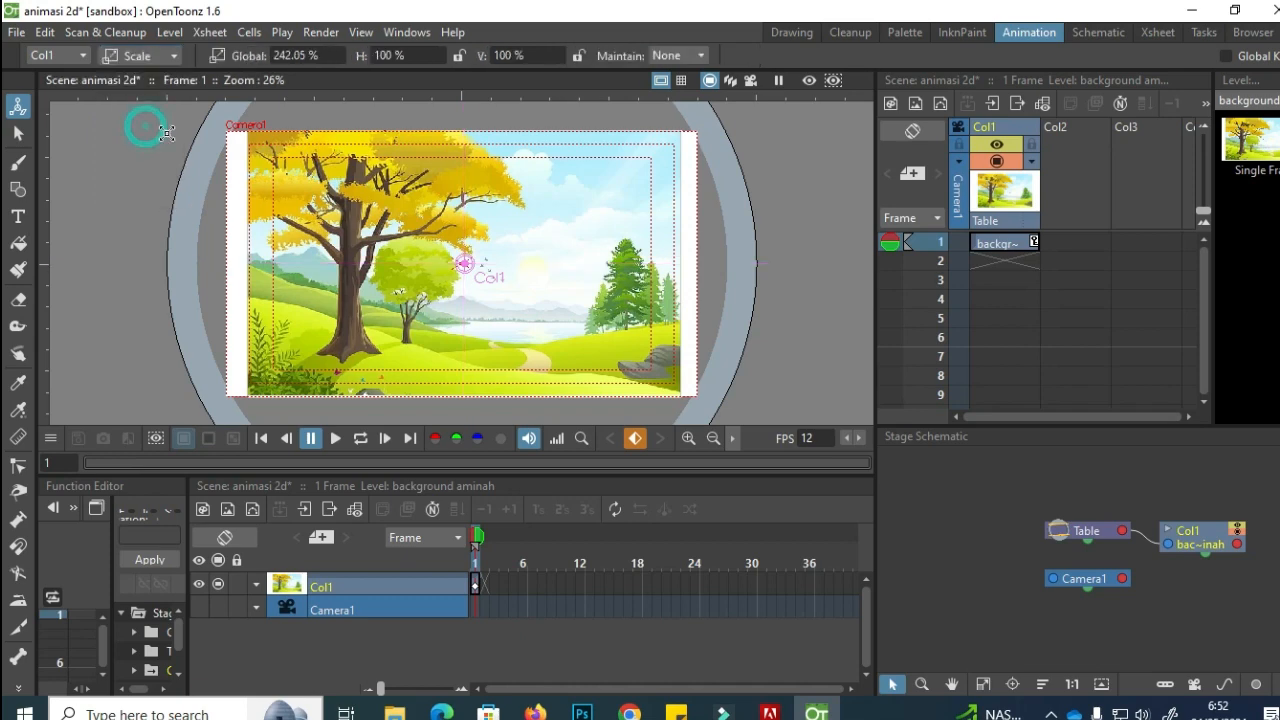
drag(262, 148, 227, 141)
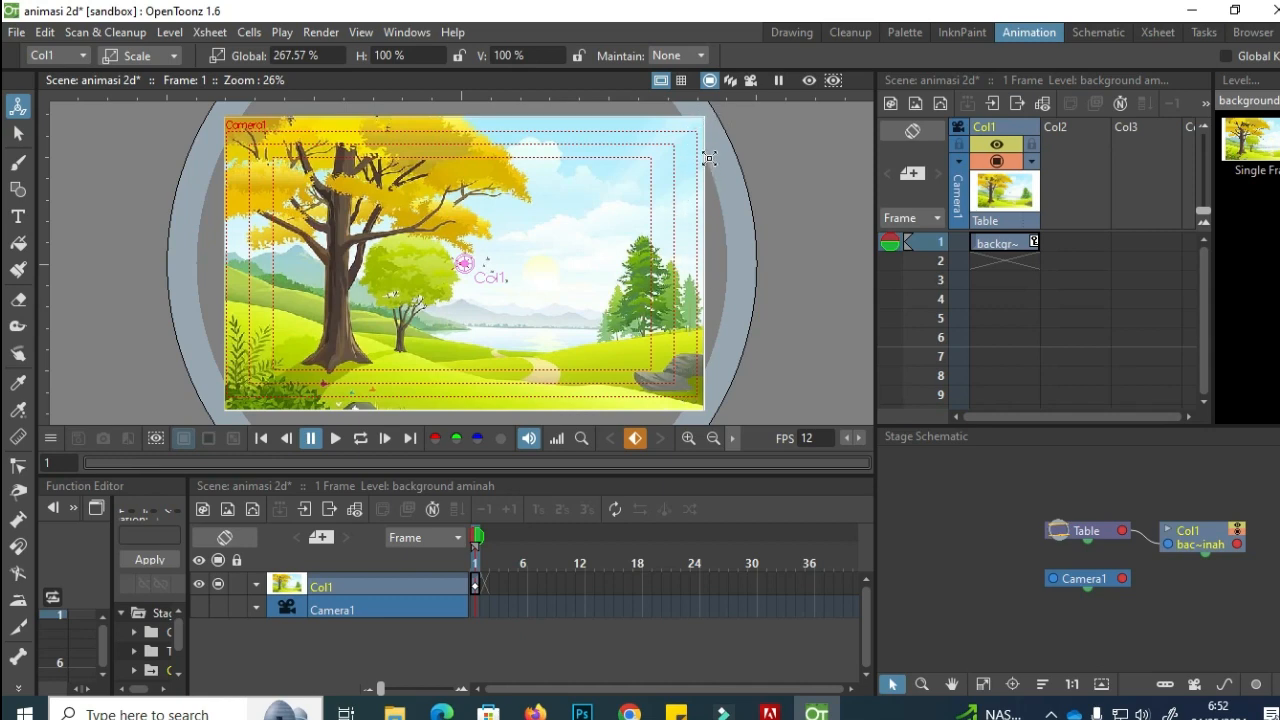
mouse_move(708, 126)
mouse_down()
mouse_move(722, 108)
mouse_move(713, 115)
mouse_up()
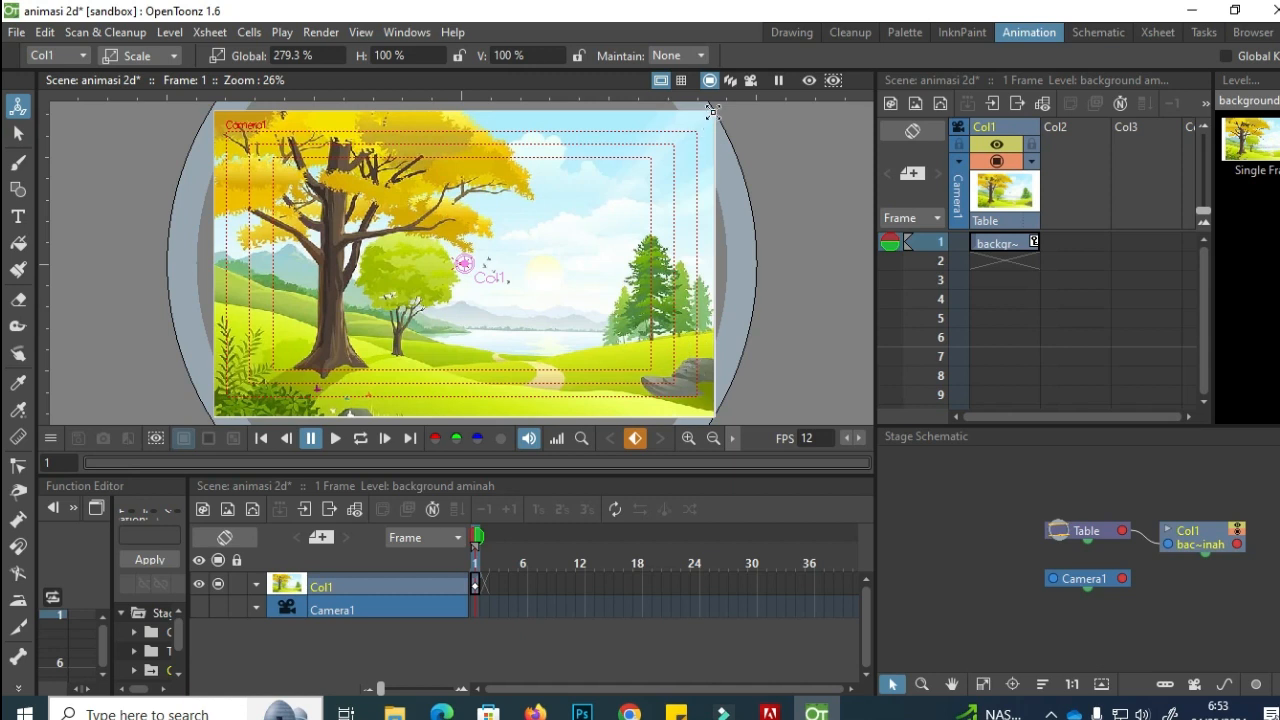
drag(708, 117, 706, 118)
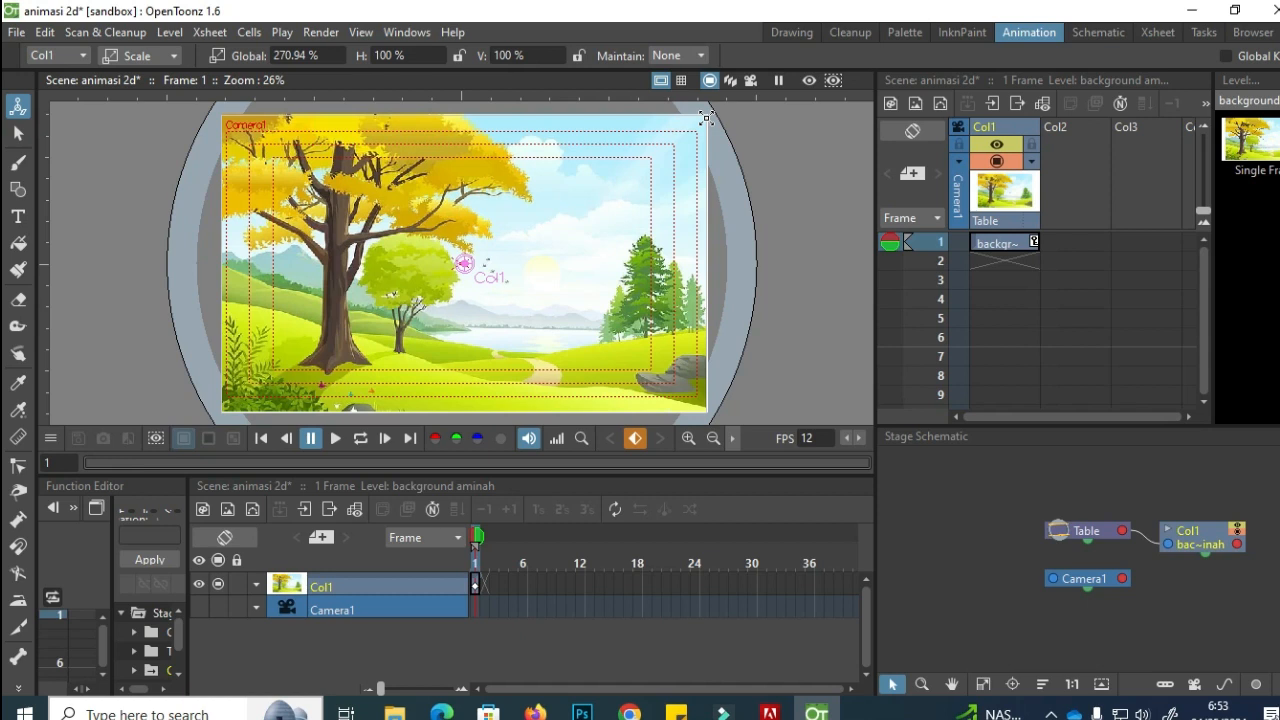
drag(706, 118, 701, 122)
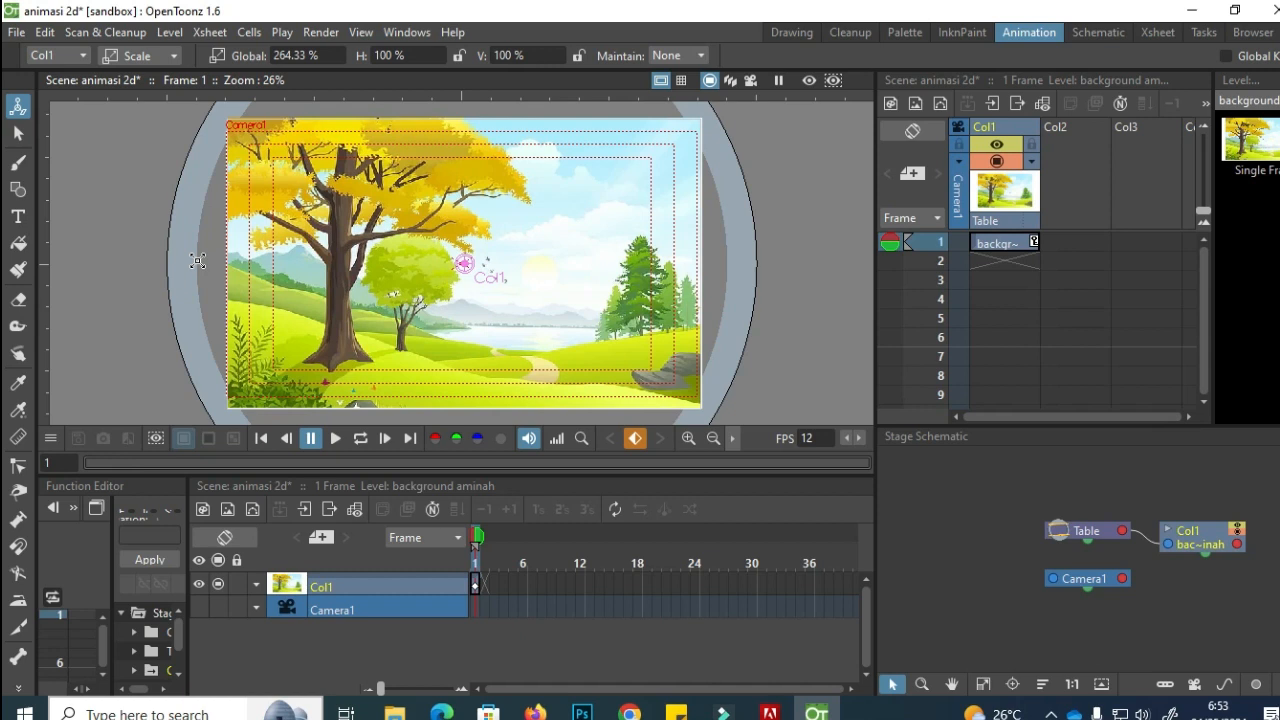
Step: Select the empty Col2, then find and select the image "trakor" in File Explorer under E:\komponen aset
click(1076, 129)
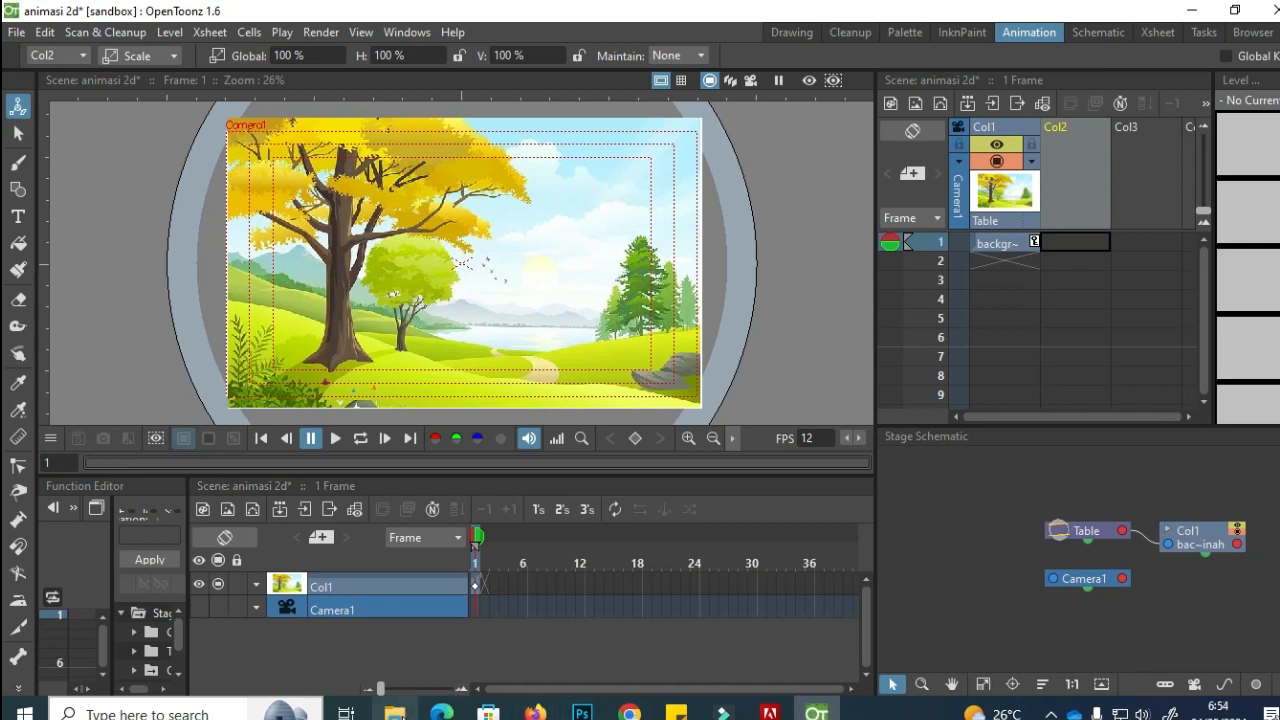
mouse_move(395, 710)
click(372, 625)
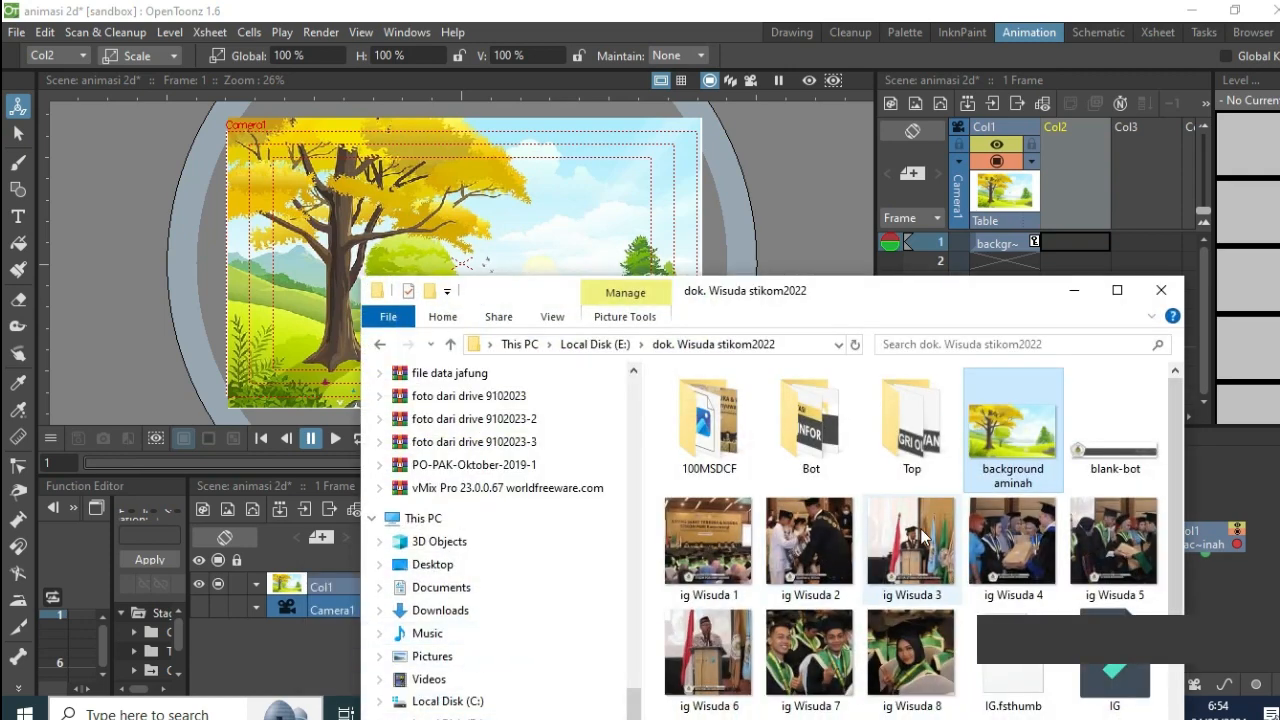
click(451, 348)
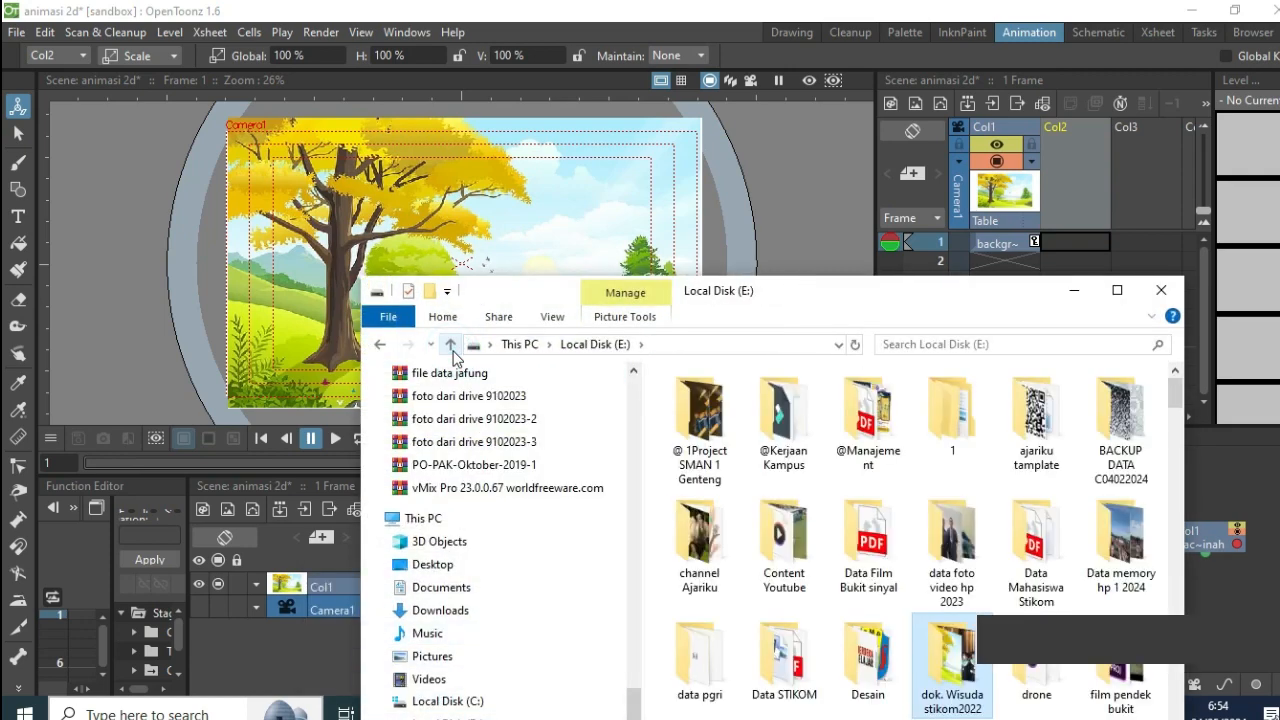
drag(825, 293, 730, 166)
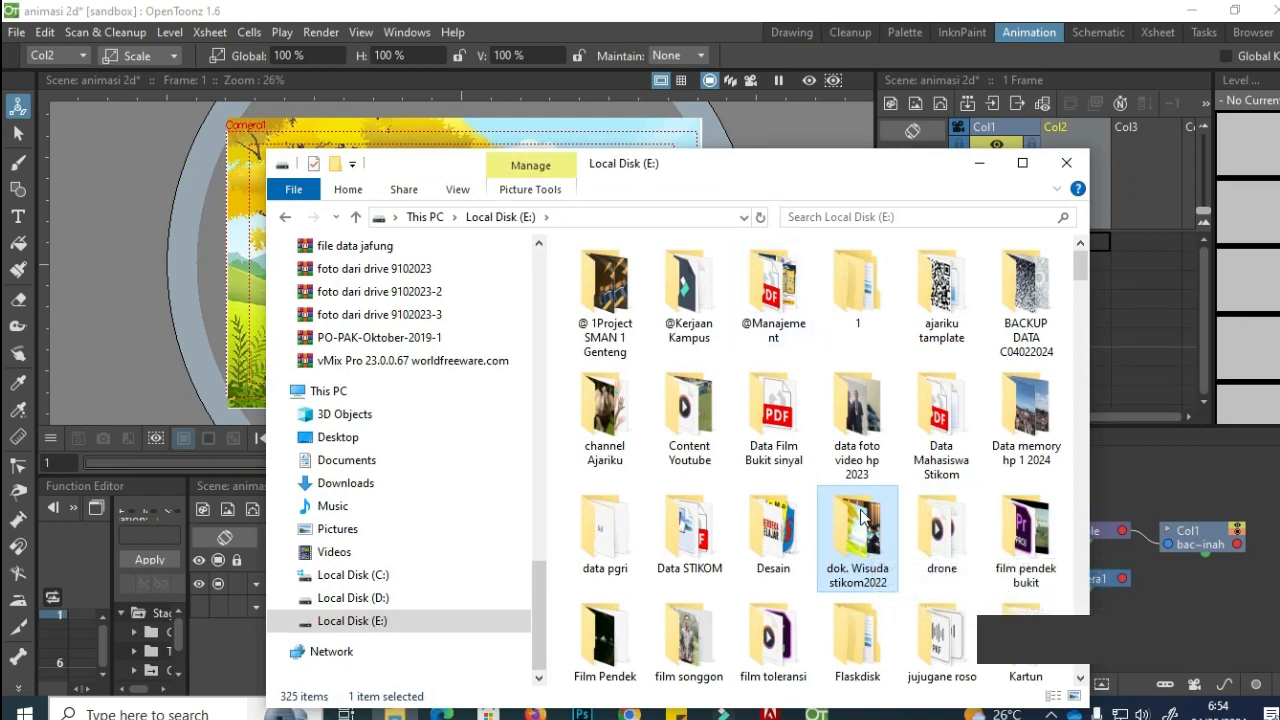
scroll(860, 510, down, 2)
double_click(618, 500)
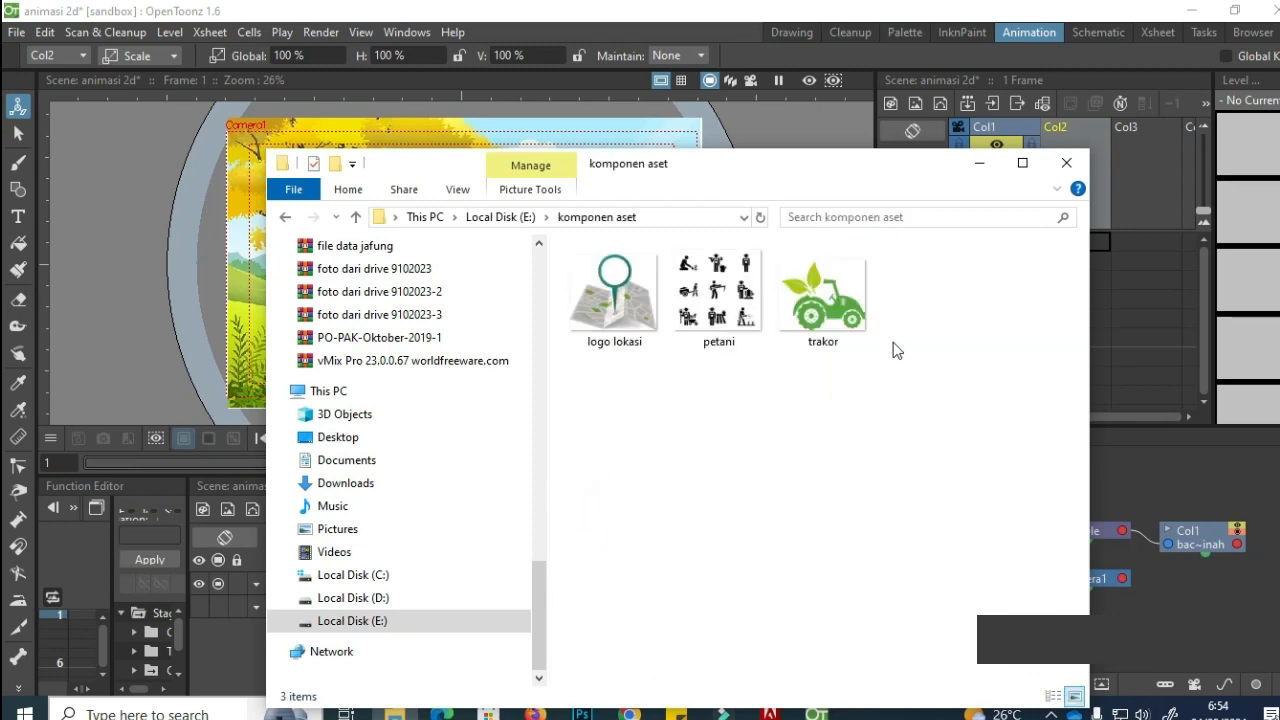
click(841, 303)
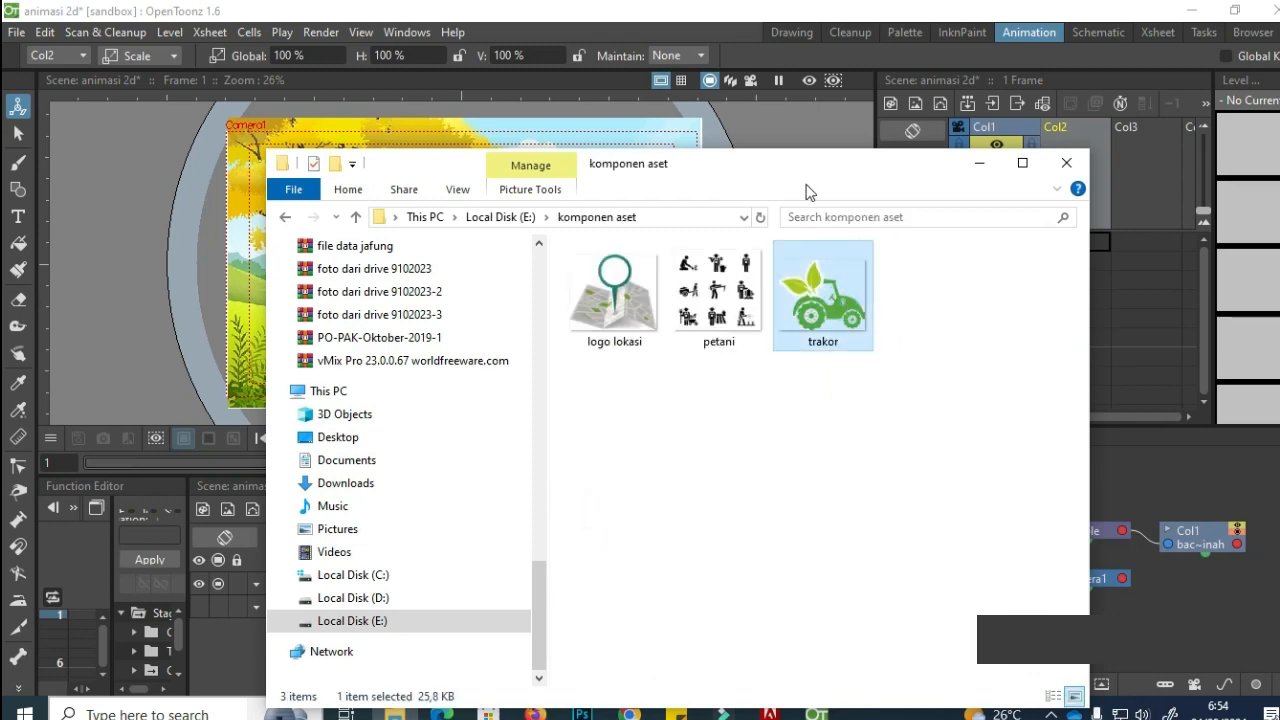
Step: Bring the image "trakor" from File Explorer into the OpenToonz scene on Col2, importing it into the project
drag(789, 163, 885, 383)
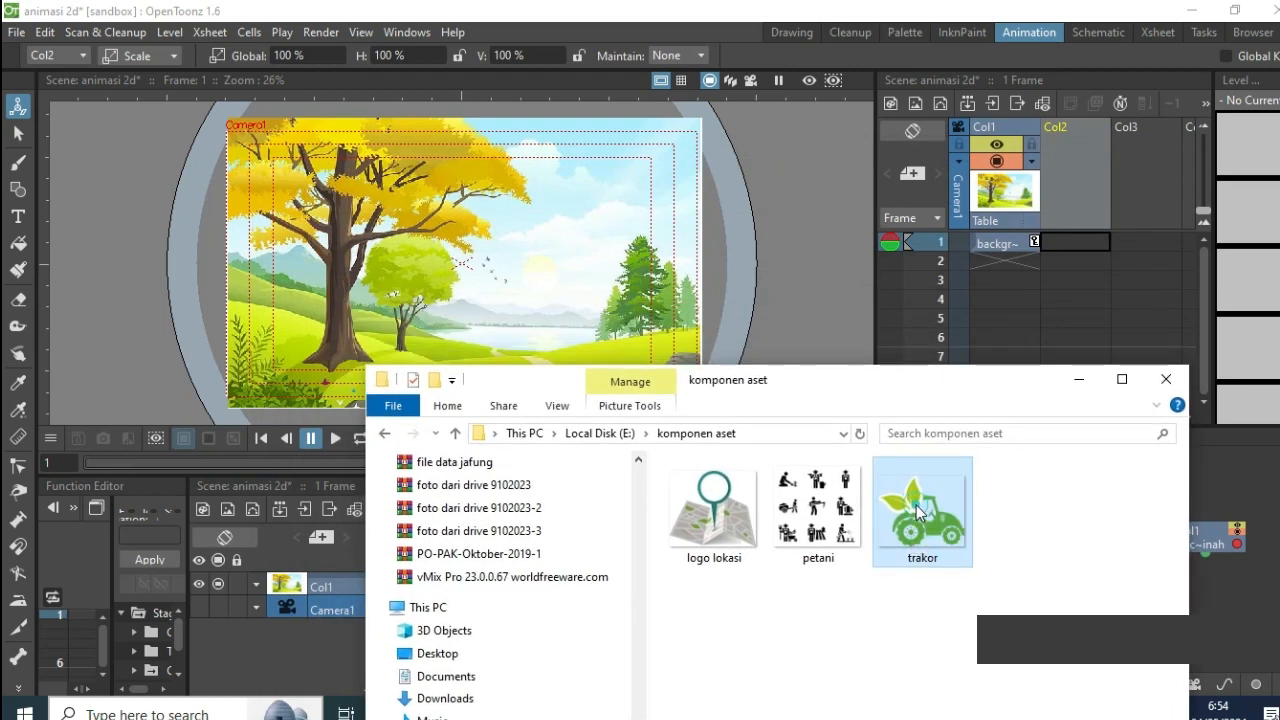
drag(918, 512, 423, 304)
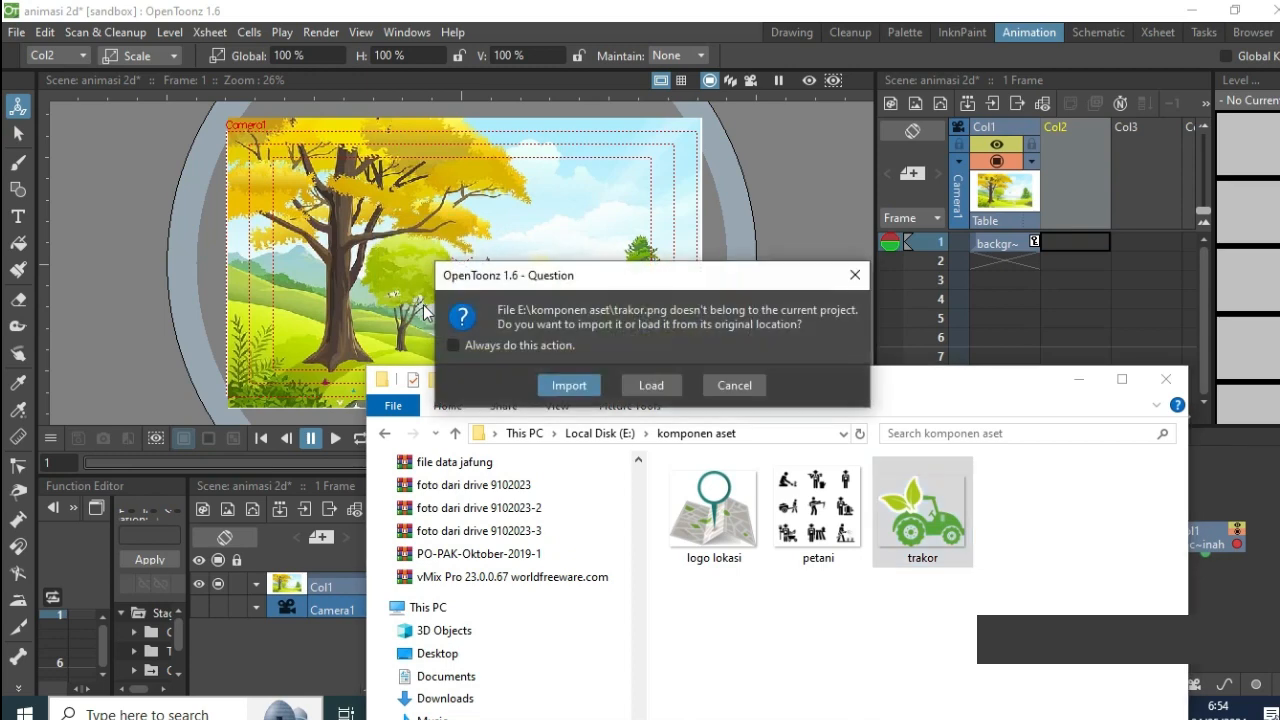
click(563, 388)
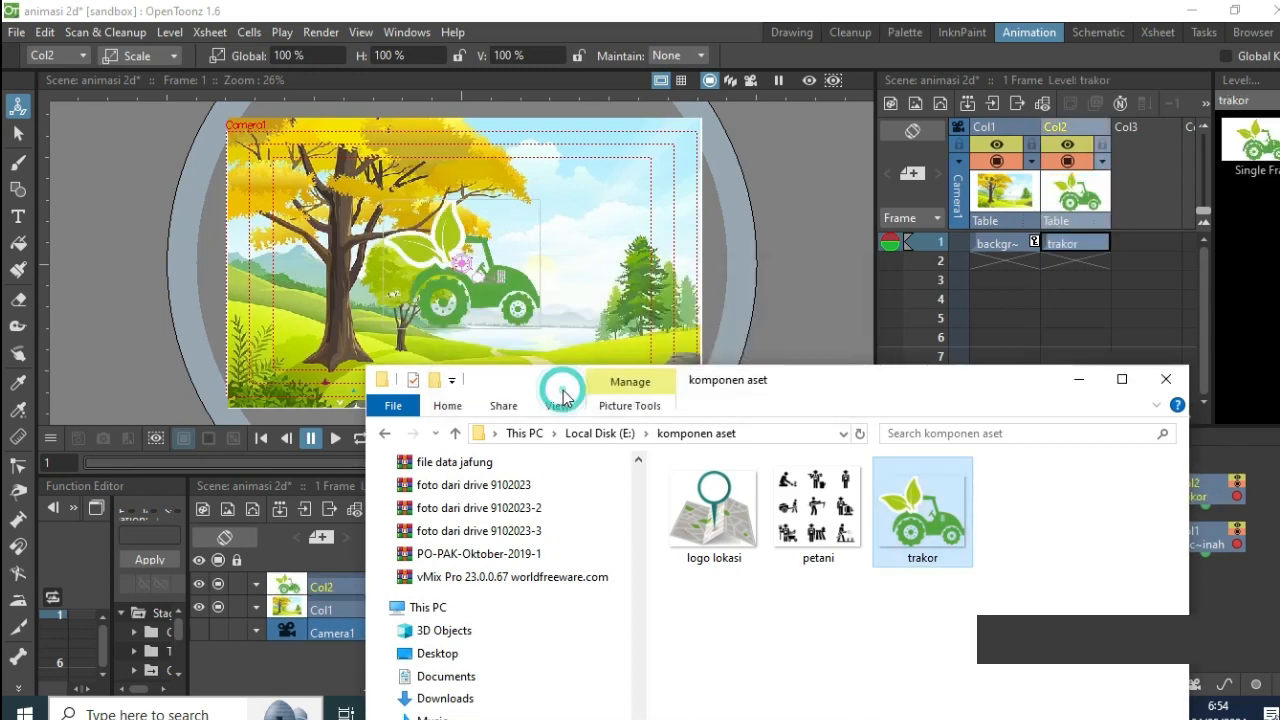
click(1079, 379)
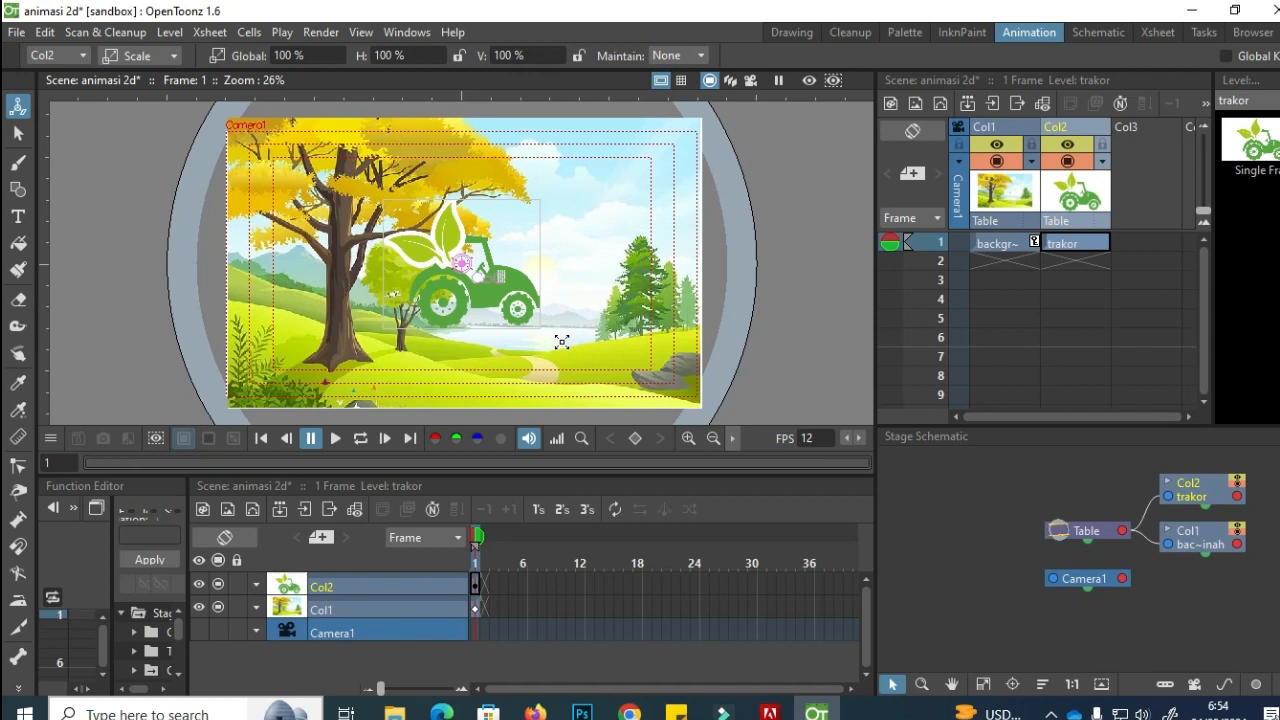
Step: Move the tractor on Col2 down onto the grass, to about X 199 px and Y -257 px
click(174, 58)
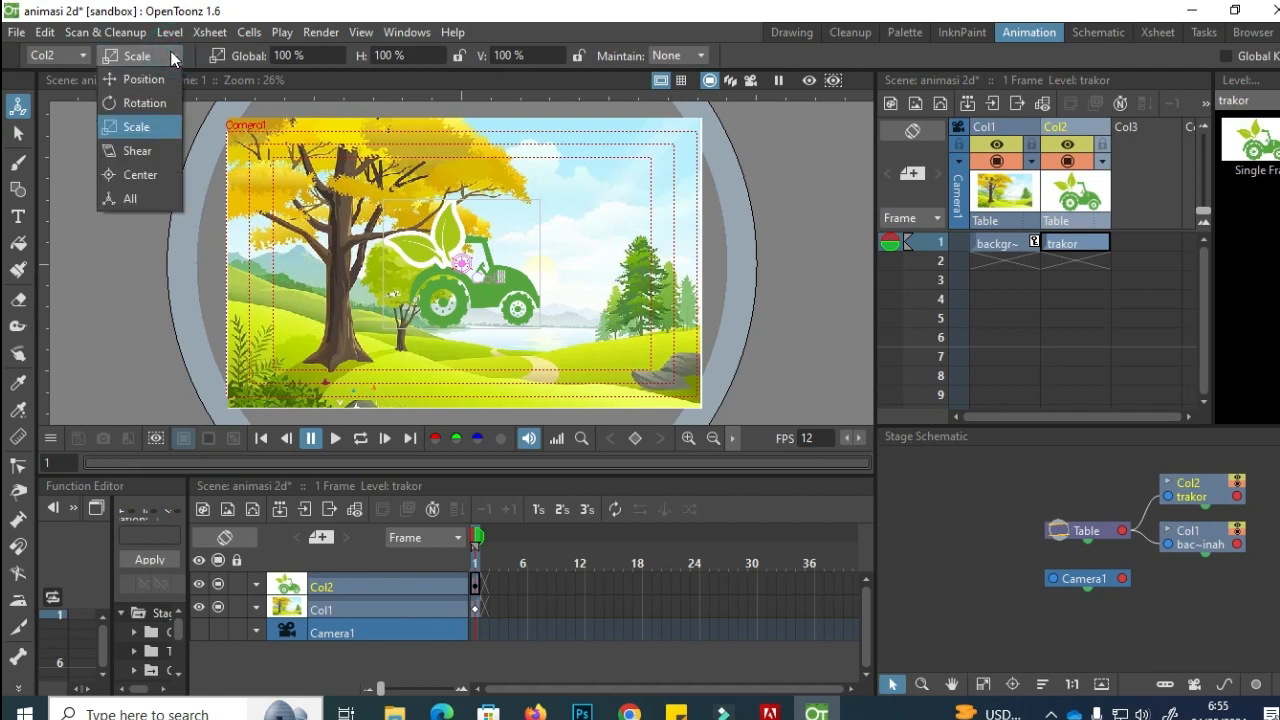
click(145, 80)
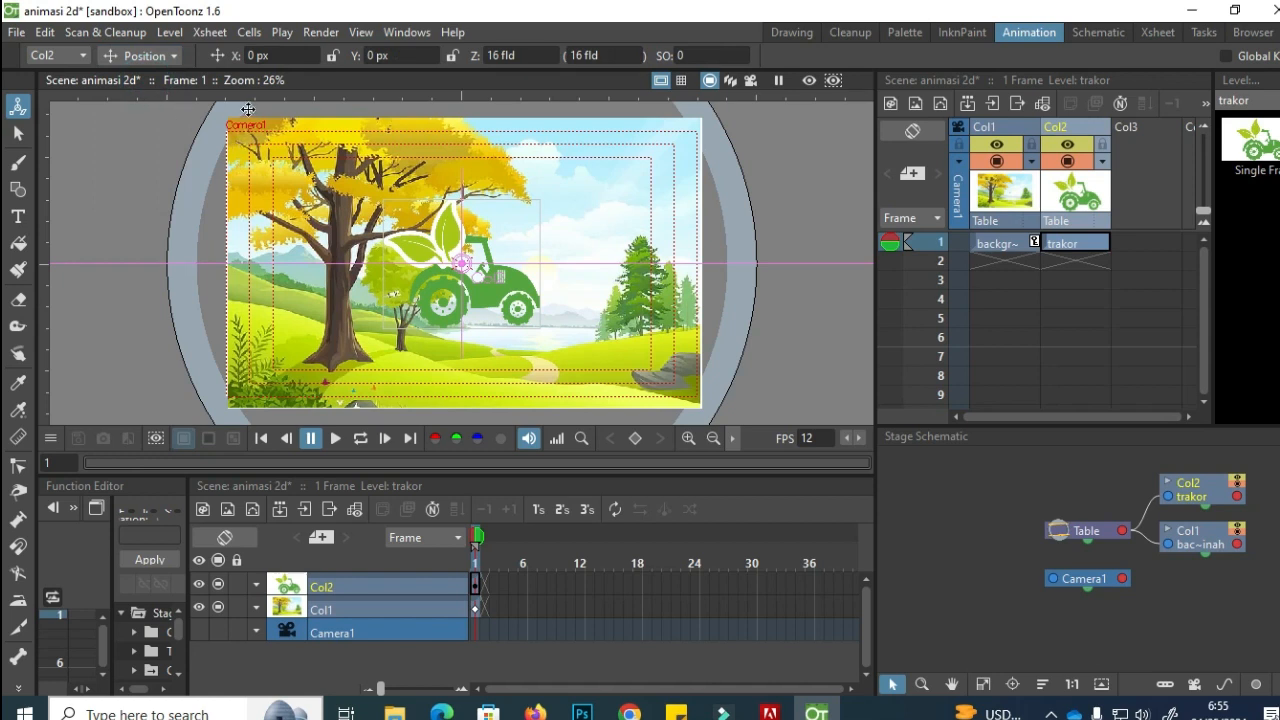
drag(502, 292, 550, 355)
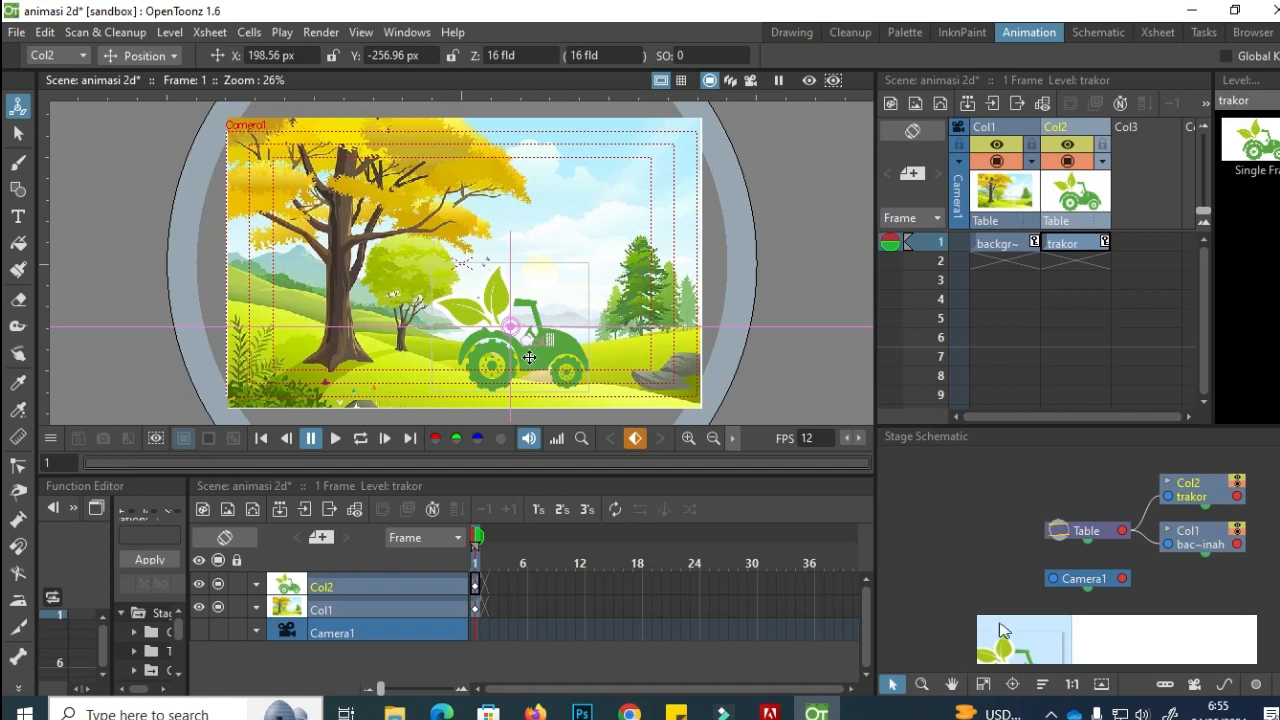
Step: Try moving the background image on Col1 separately from the tractor, and undo that move
click(986, 131)
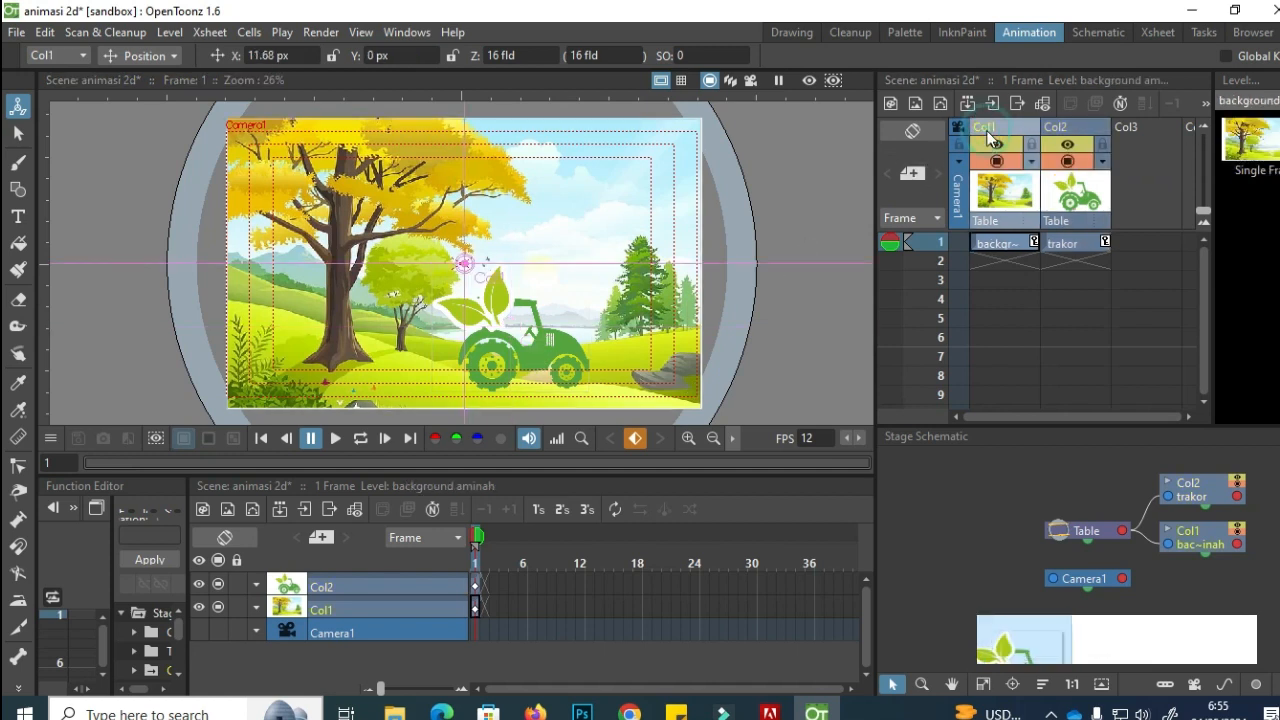
drag(557, 209, 543, 174)
key(ctrl+z)
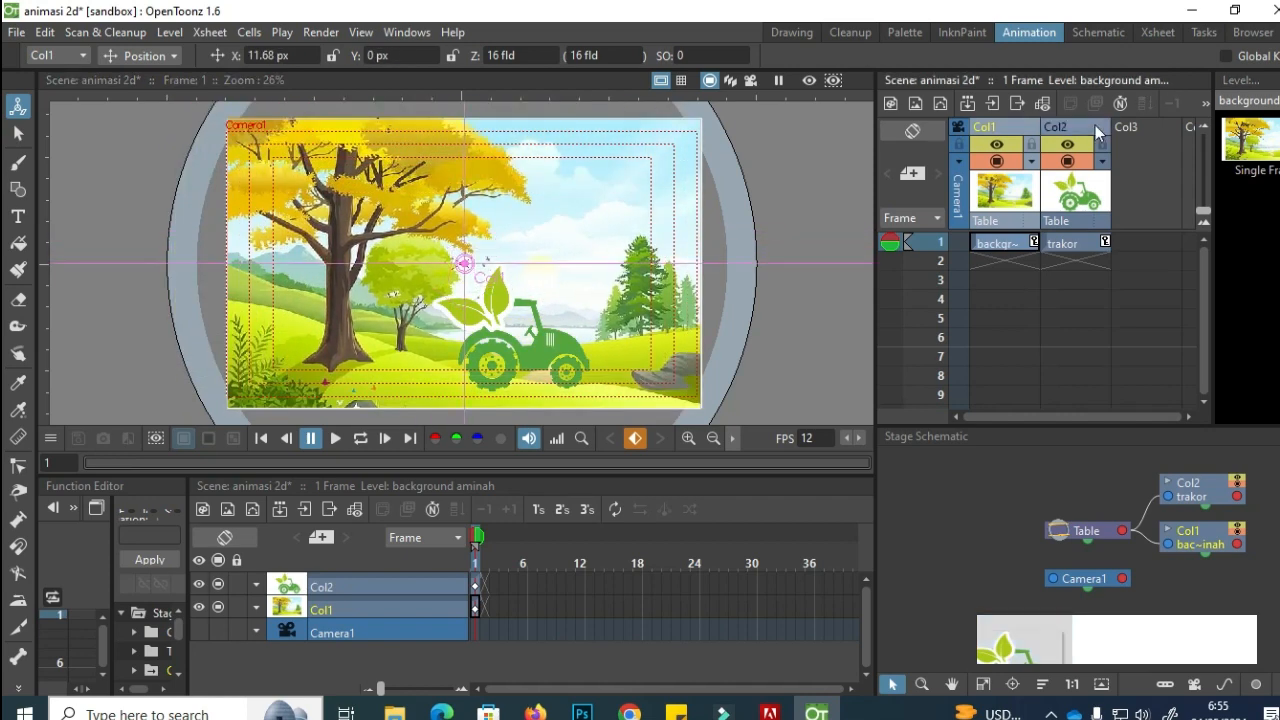
Step: Select the tractor on Col2 again and enlarge it globally to about 152% with the Animate tool
click(1074, 132)
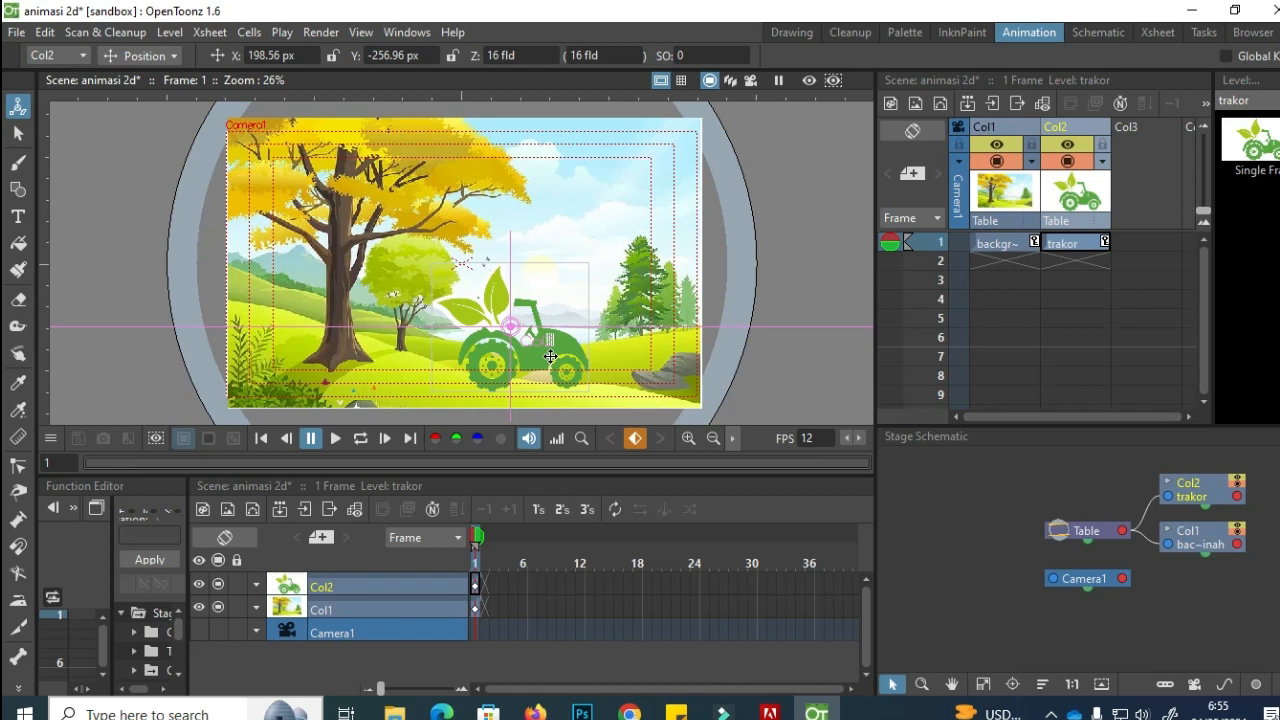
click(175, 55)
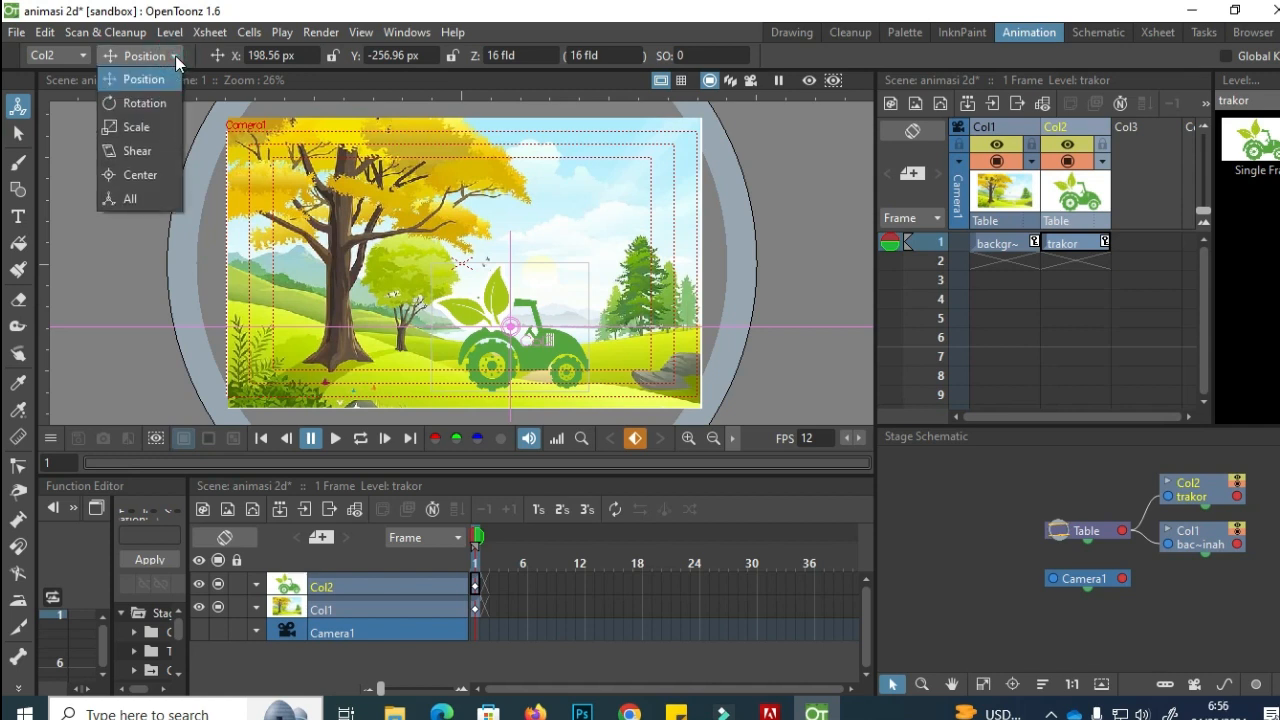
click(141, 126)
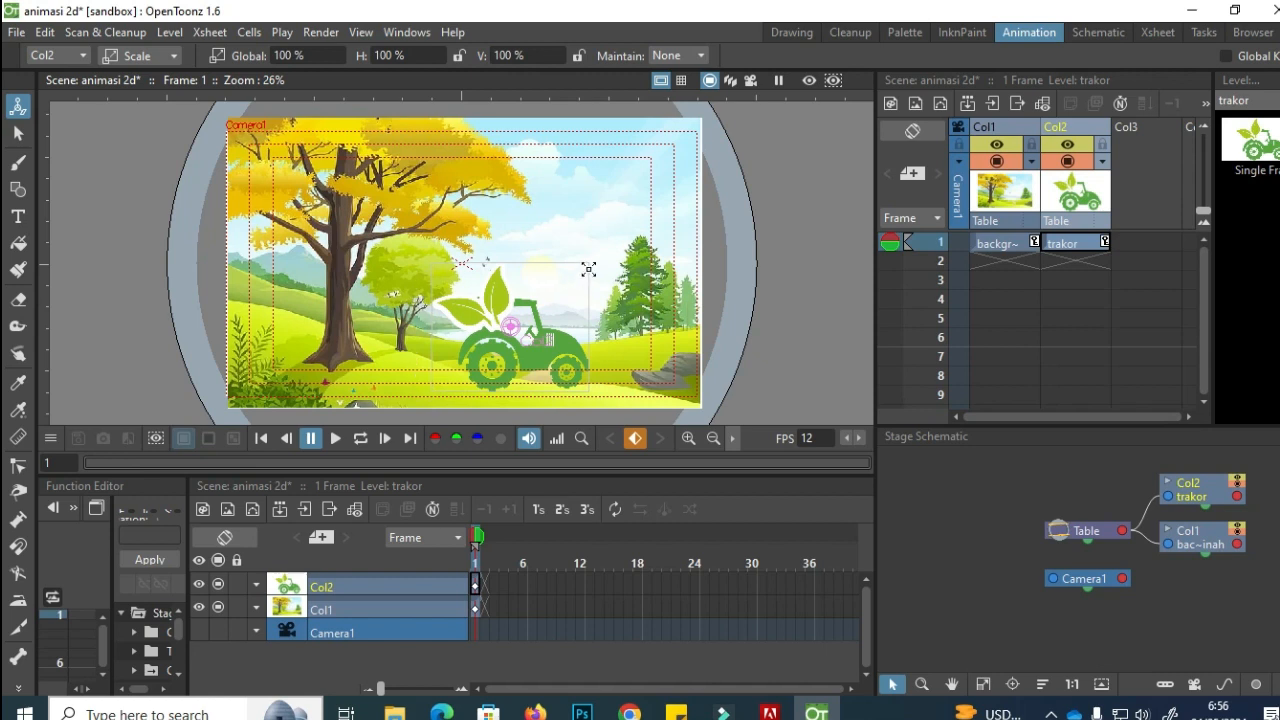
drag(578, 270, 616, 241)
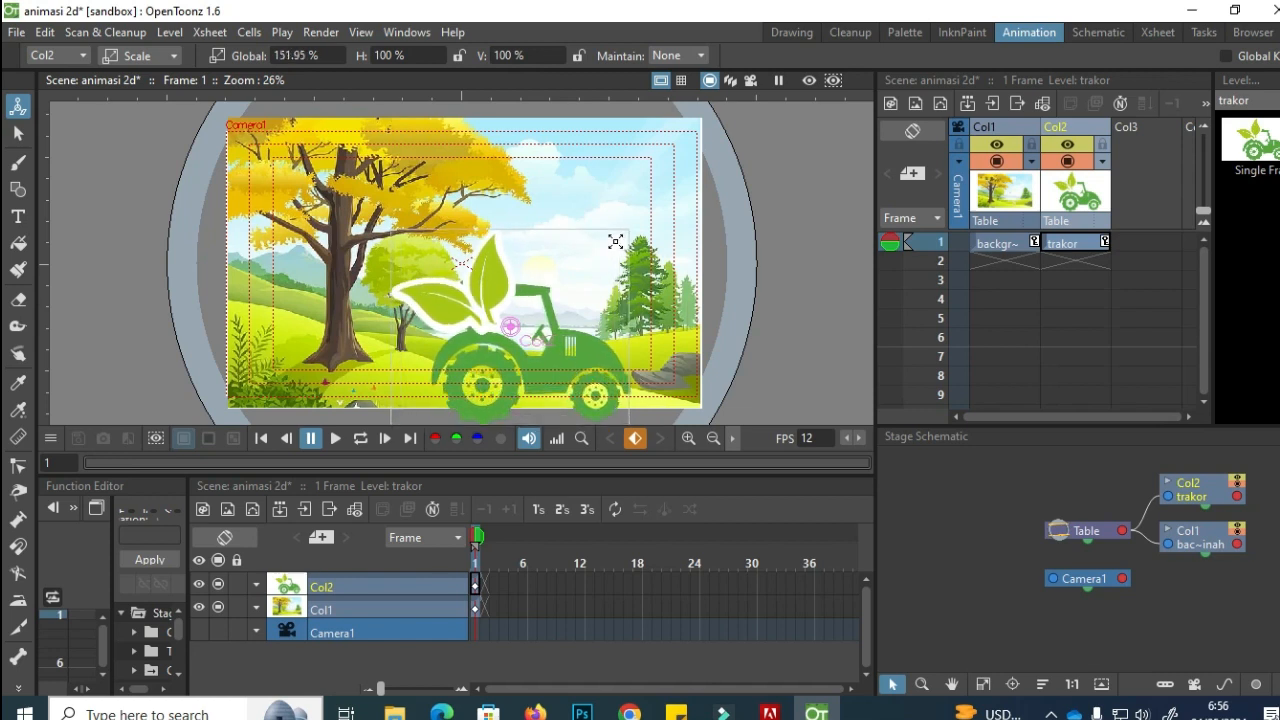
Step: Reposition the enlarged tractor at about X 132 px and Y -128 px, and save the scene
click(175, 57)
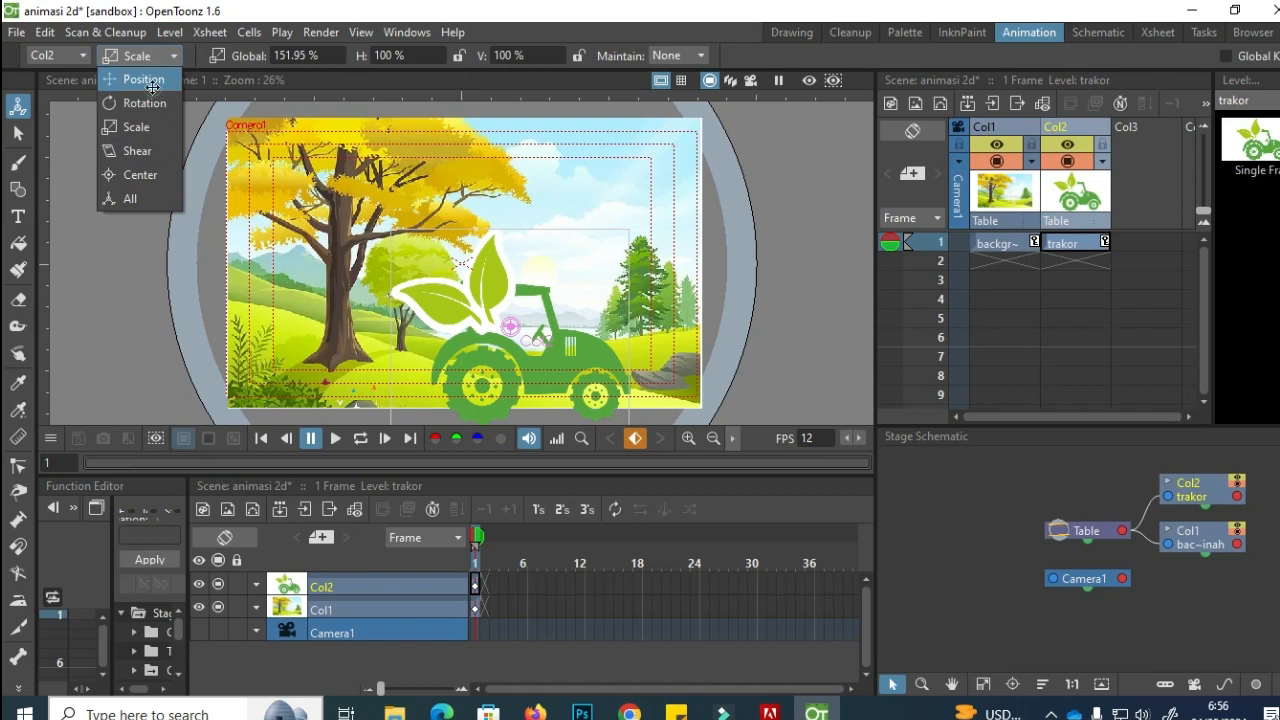
click(148, 80)
drag(555, 372, 544, 340)
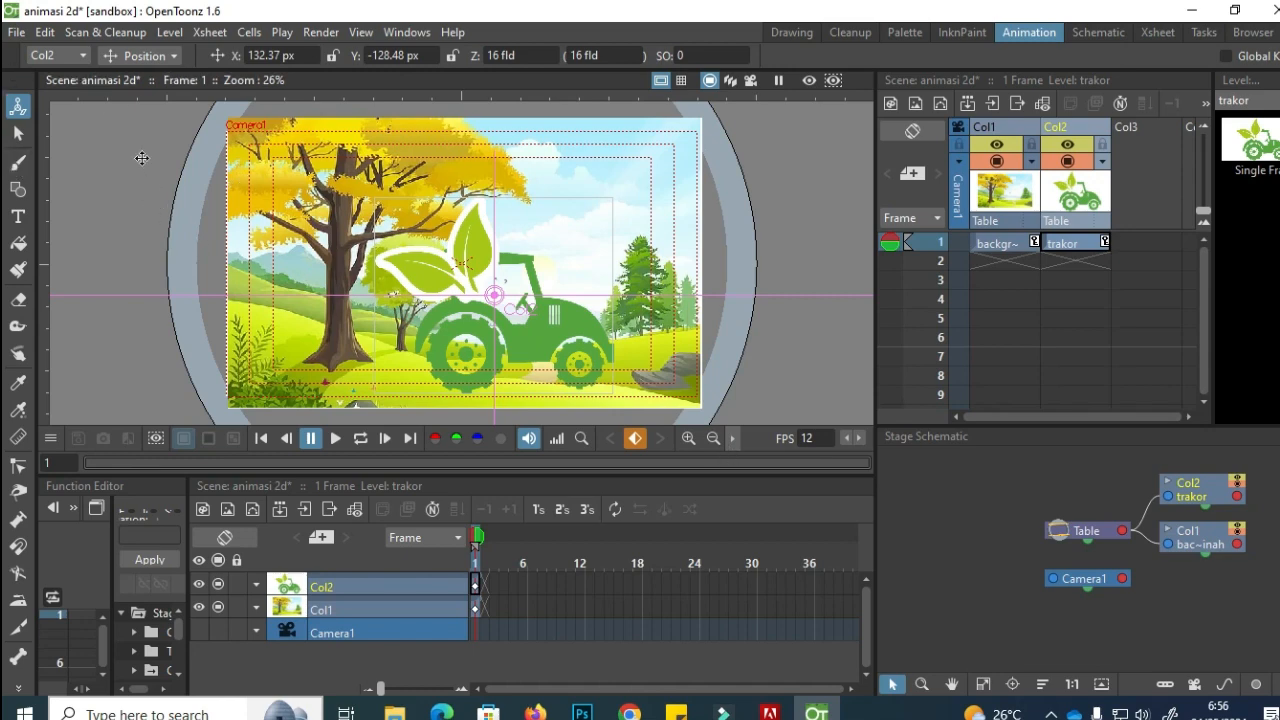
click(14, 33)
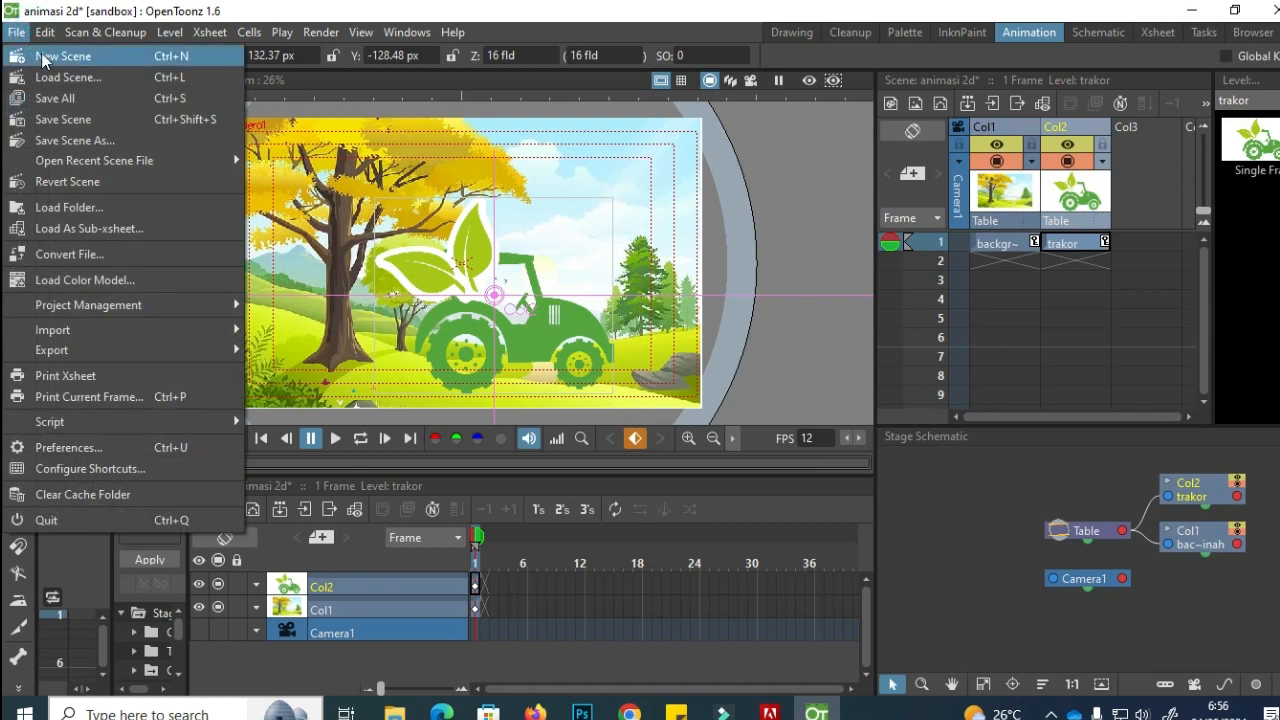
click(88, 120)
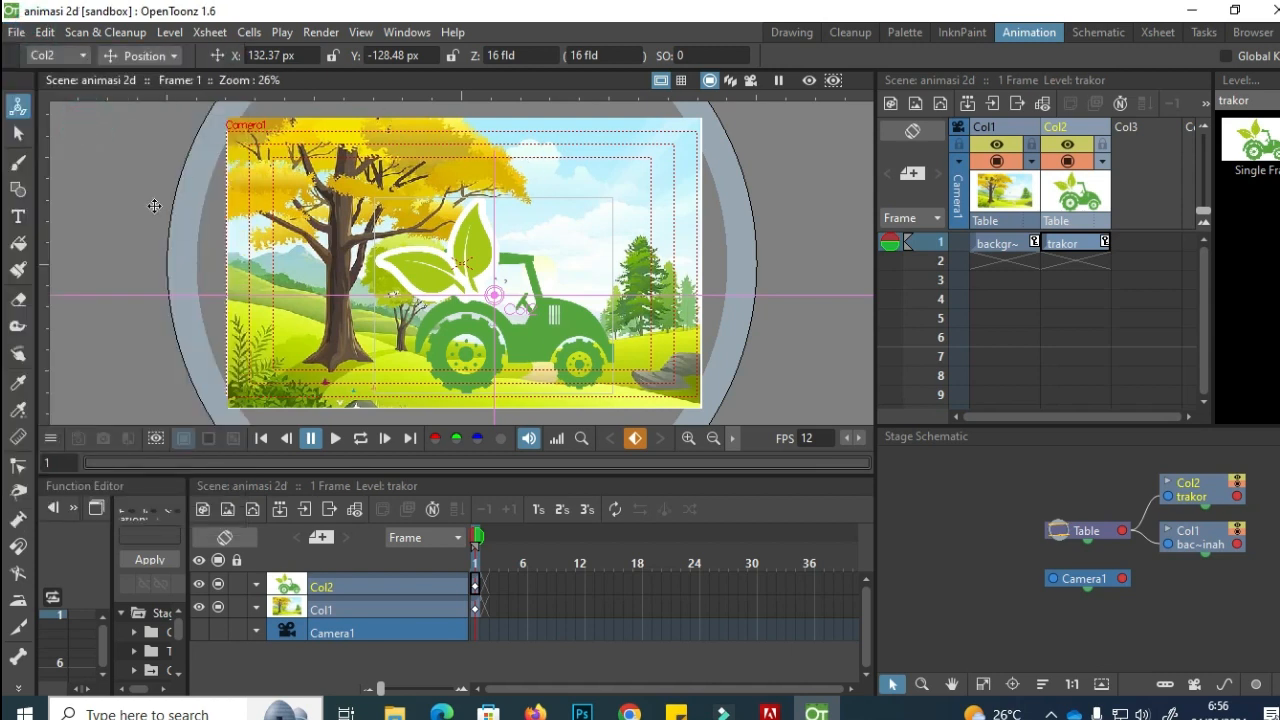